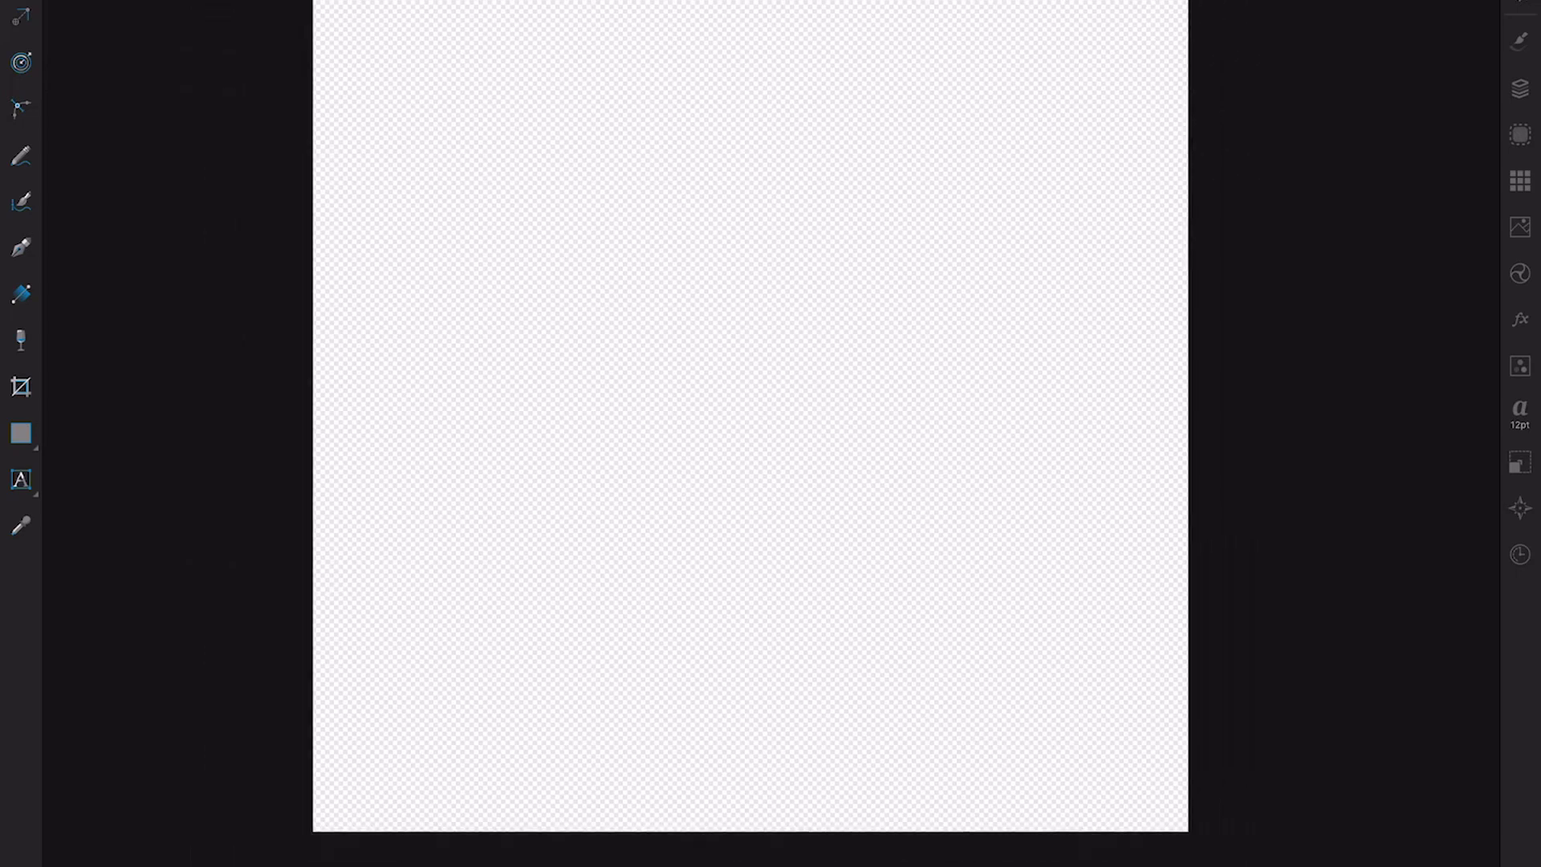
# Step: Draw a large teardrop, rotate it so its tip points right, and position it
pyautogui.click(130, 249)
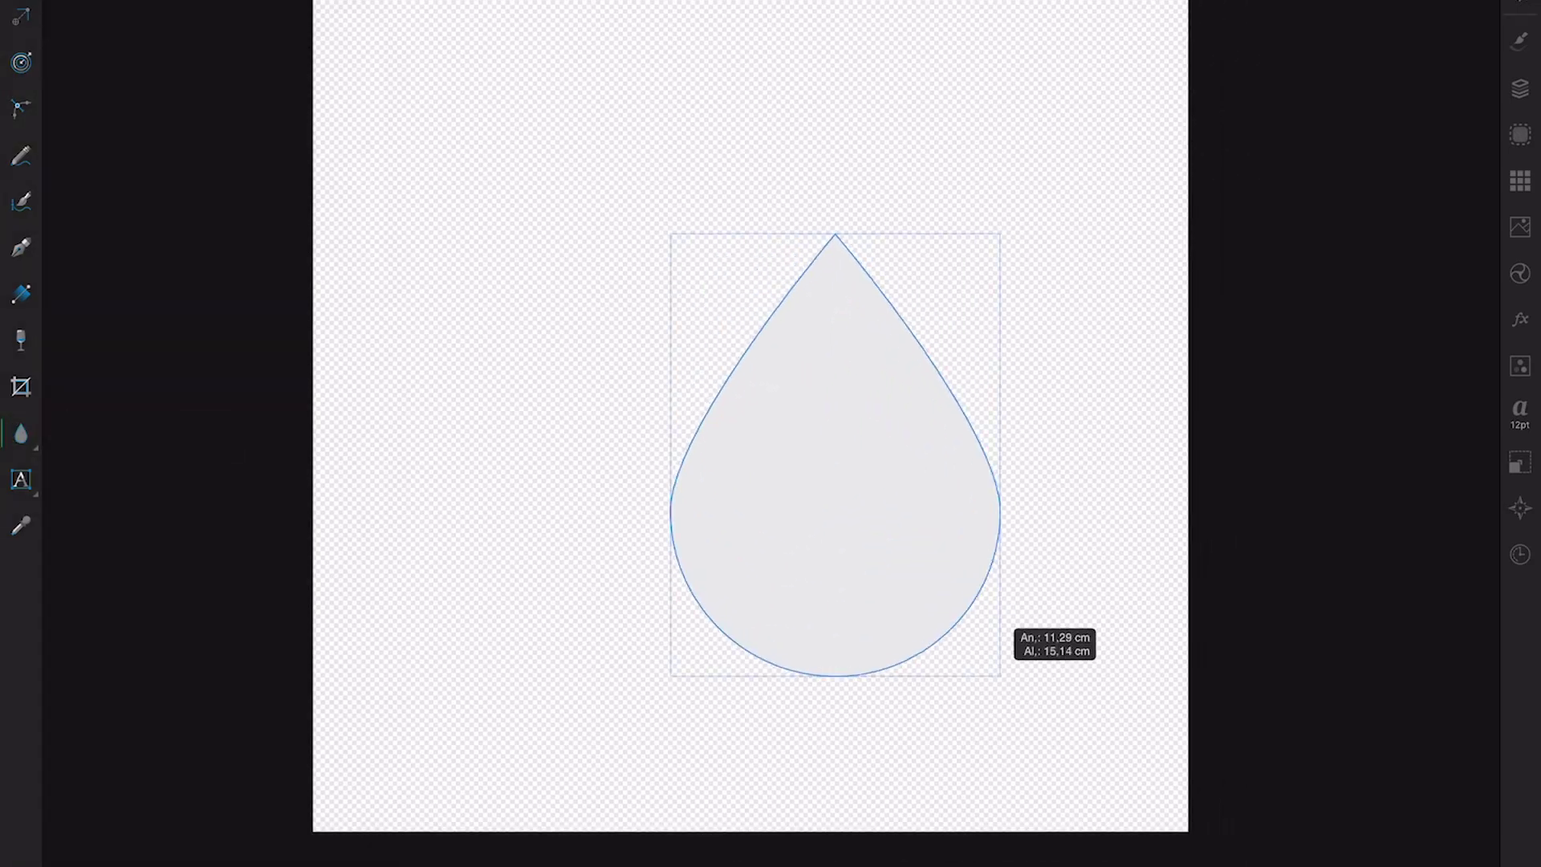
pyautogui.moveTo(671, 233); pyautogui.dragTo(1012, 706)
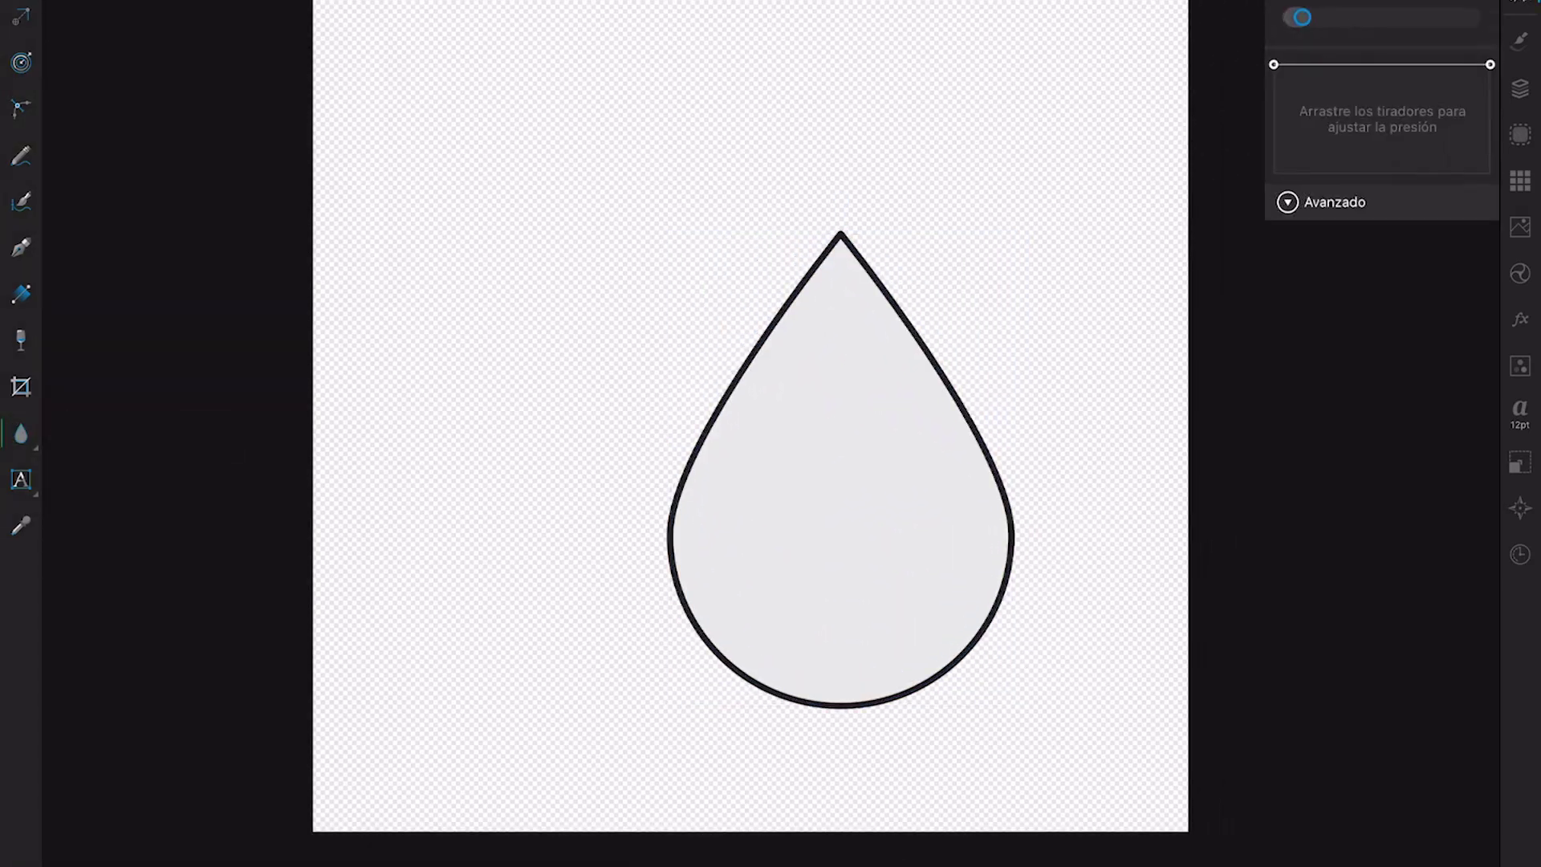
pyautogui.moveTo(841, 200); pyautogui.dragTo(1102, 530)
pyautogui.moveTo(923, 489)
pyautogui.mouseDown()
pyautogui.moveTo(754, 378)
pyautogui.moveTo(934, 342)
pyautogui.mouseUp()
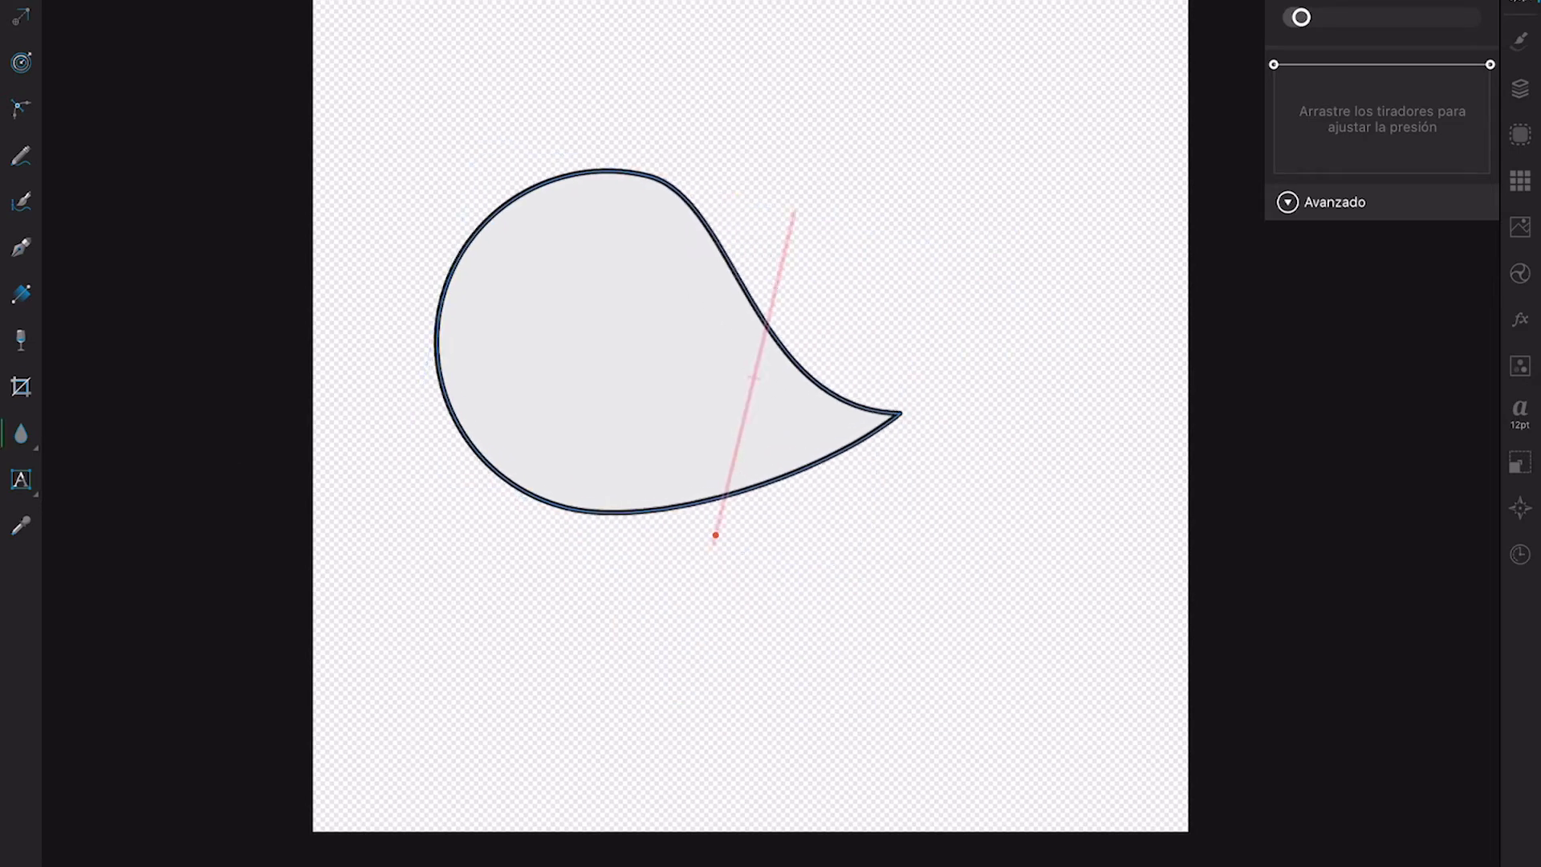
pyautogui.moveTo(736, 196); pyautogui.dragTo(840, 223)
pyautogui.moveTo(714, 544); pyautogui.dragTo(713, 544)
pyautogui.moveTo(683, 345)
pyautogui.mouseDown()
pyautogui.moveTo(730, 395)
pyautogui.moveTo(755, 395)
pyautogui.mouseUp()
# Step: Convert the teardrop to curves and pull its tip node up and to the right
pyautogui.click(20, 434)
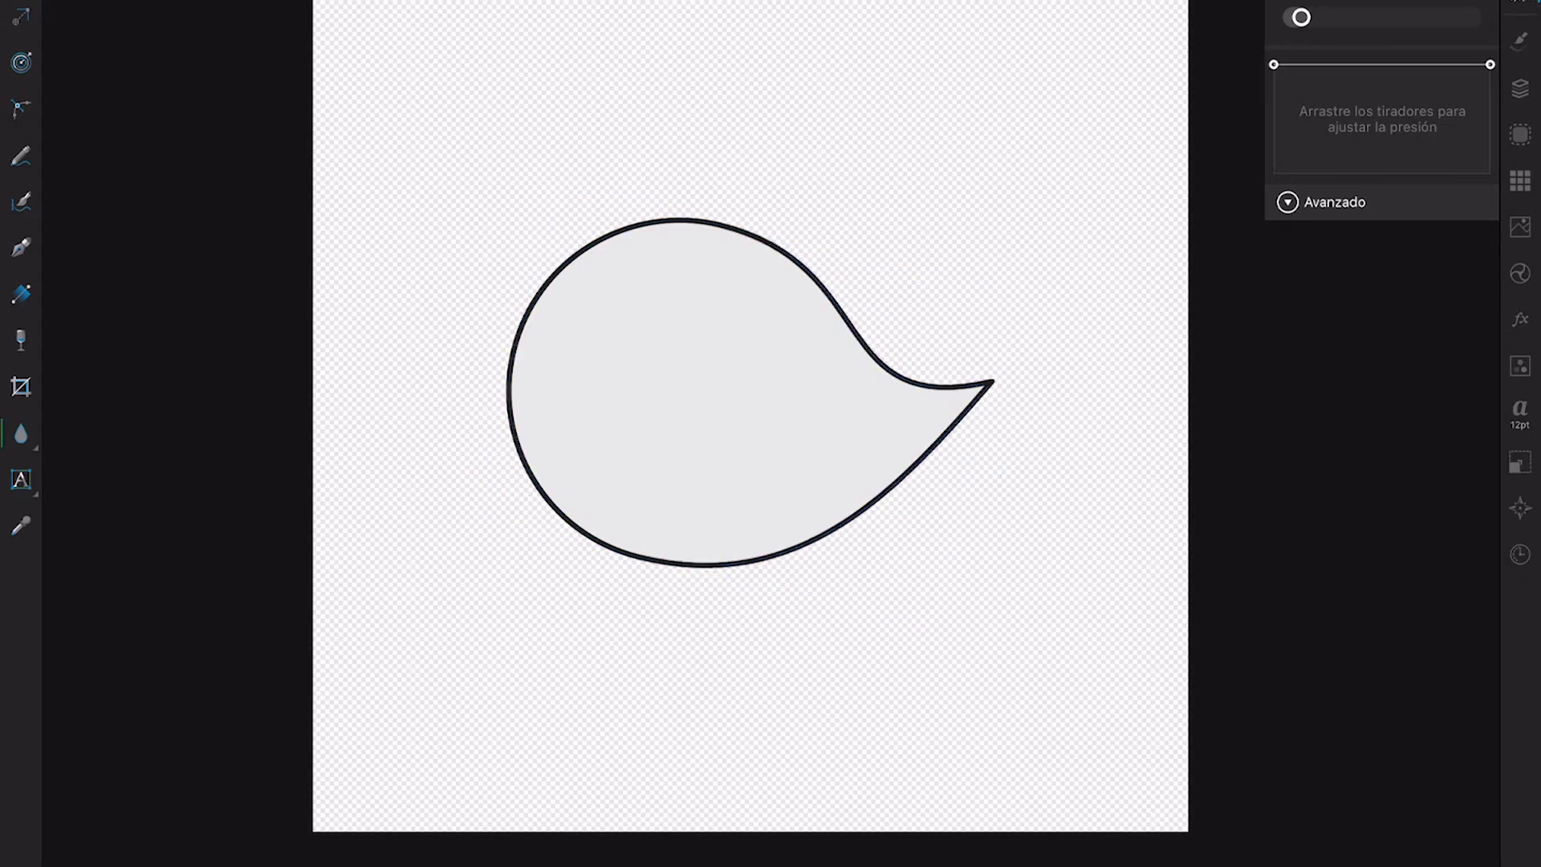
pyautogui.moveTo(992, 382); pyautogui.dragTo(984, 417)
pyautogui.press('a')
pyautogui.moveTo(984, 417); pyautogui.dragTo(996, 394)
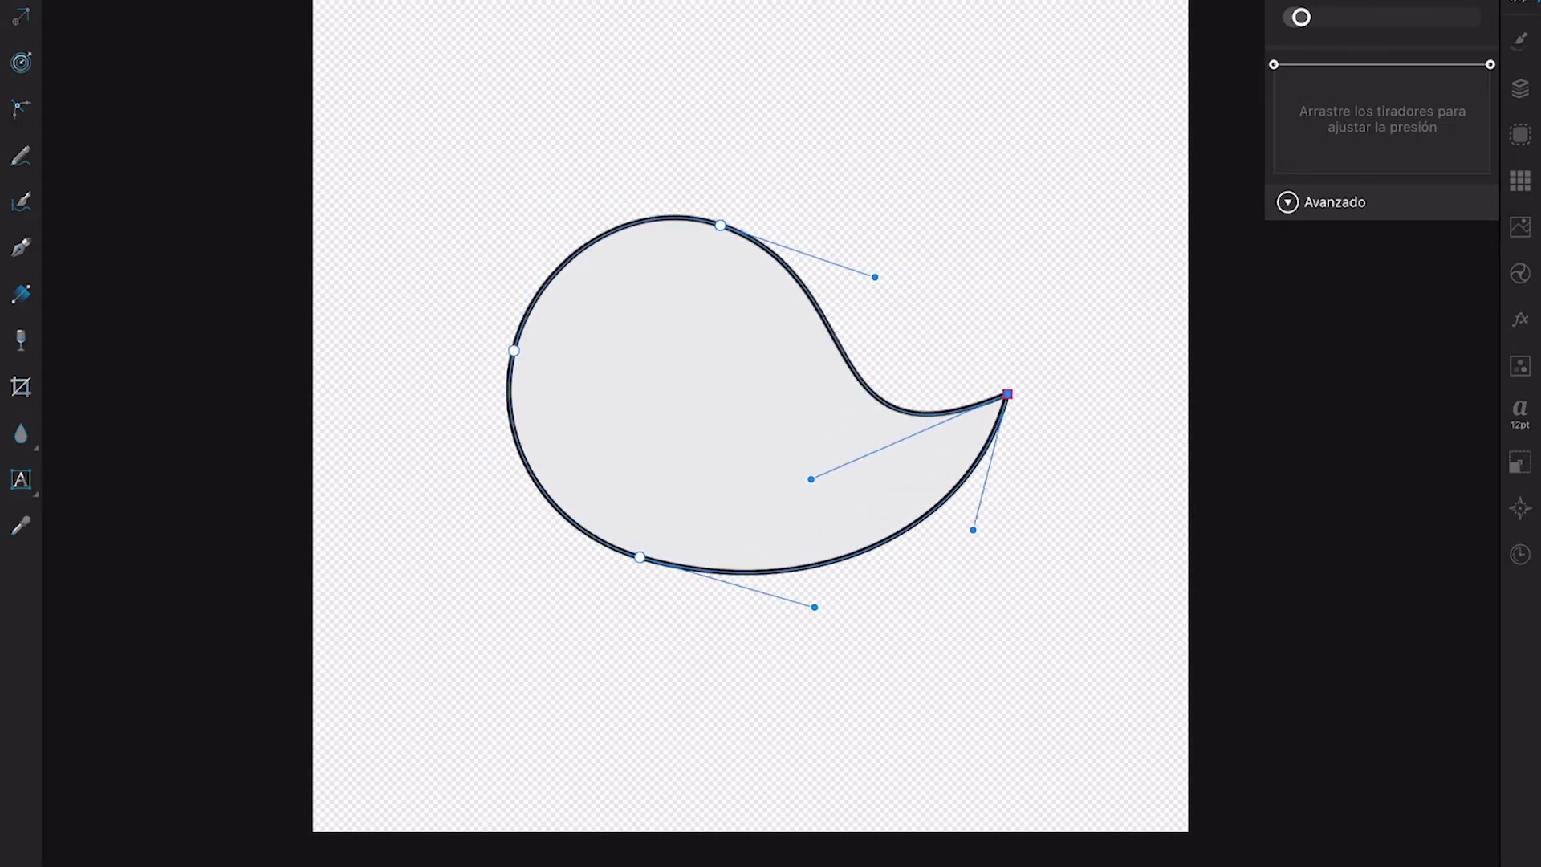
pyautogui.click(21, 434)
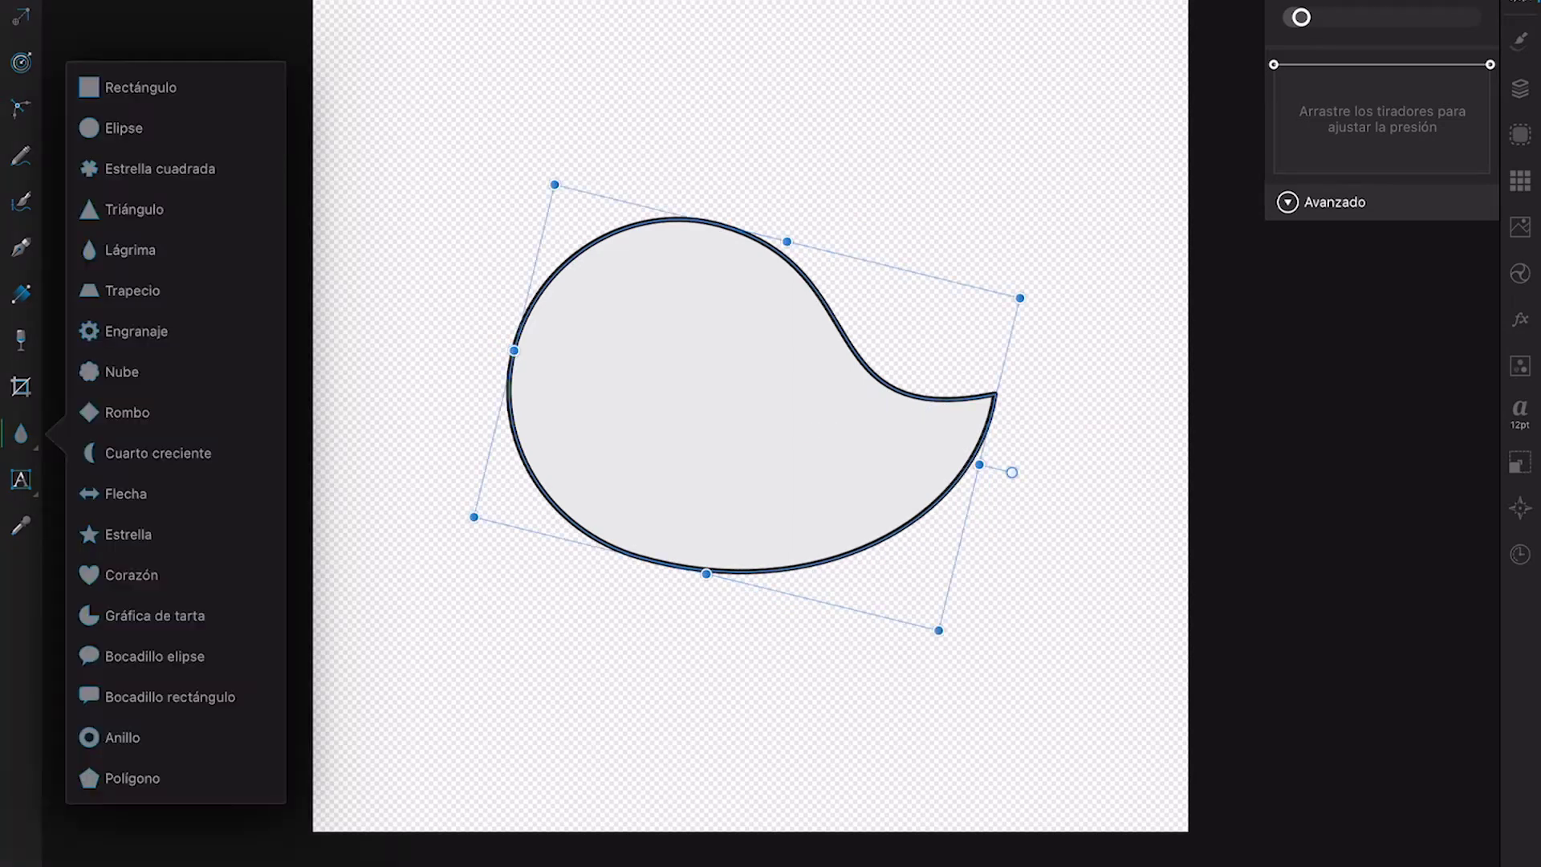
# Step: Draw a tall narrow ellipse and a horizontal copy to form the two tail lobes
pyautogui.click(124, 128)
pyautogui.moveTo(938, 100); pyautogui.dragTo(980, 195)
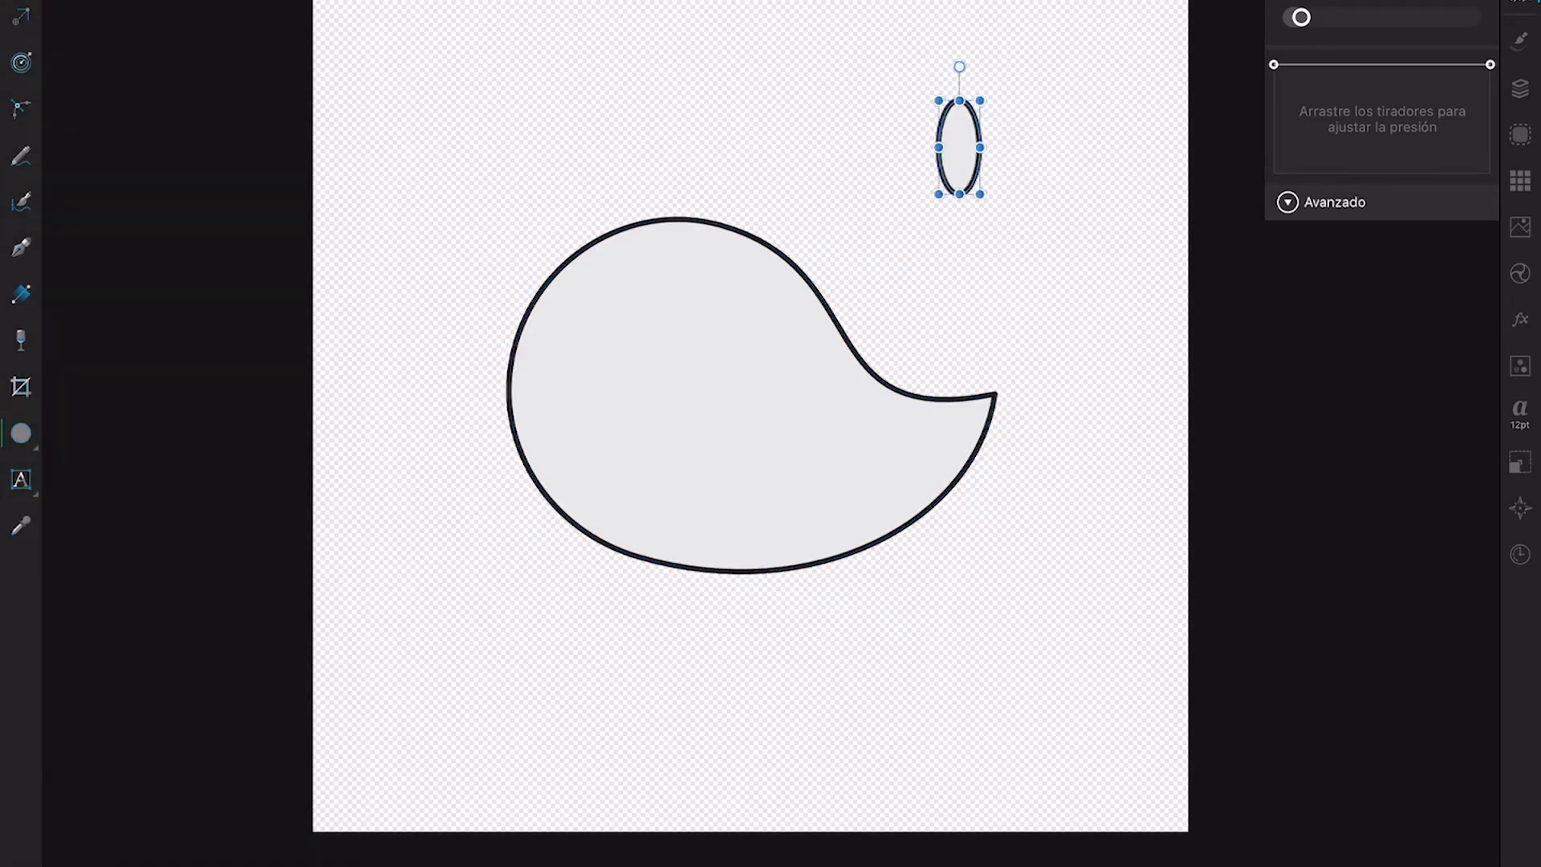
pyautogui.click(20, 433)
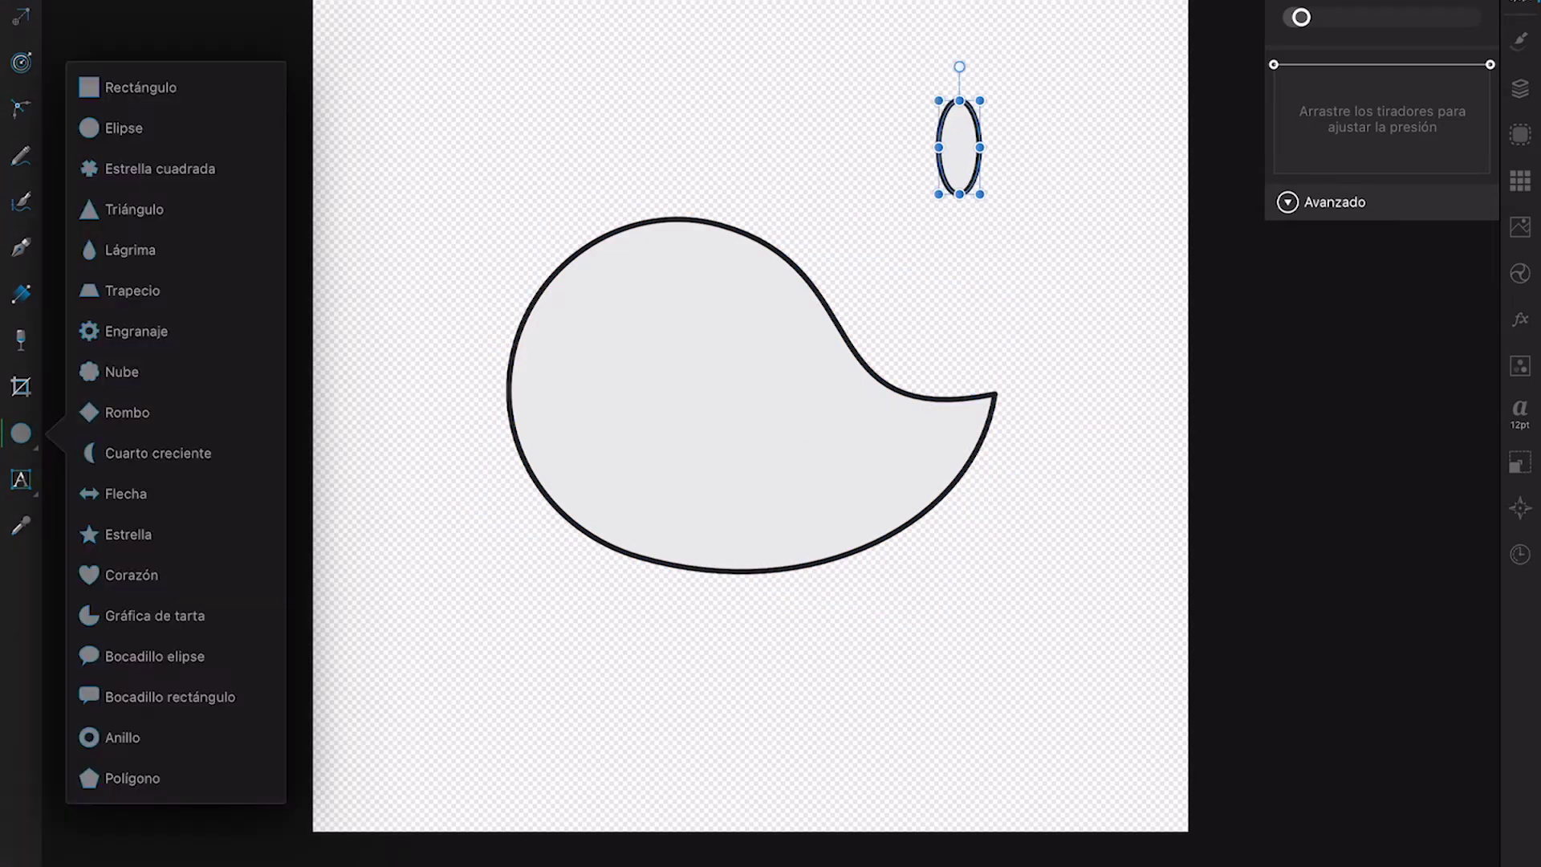
pyautogui.click(21, 433)
pyautogui.click(959, 147)
pyautogui.moveTo(959, 147); pyautogui.dragTo(995, 157)
pyautogui.moveTo(995, 76)
pyautogui.mouseDown()
pyautogui.moveTo(1070, 148)
pyautogui.moveTo(1070, 415)
pyautogui.mouseUp()
# Step: Merge the tail fluke ellipses with the whale body into one outline
pyautogui.scroll(2, 751, 402)
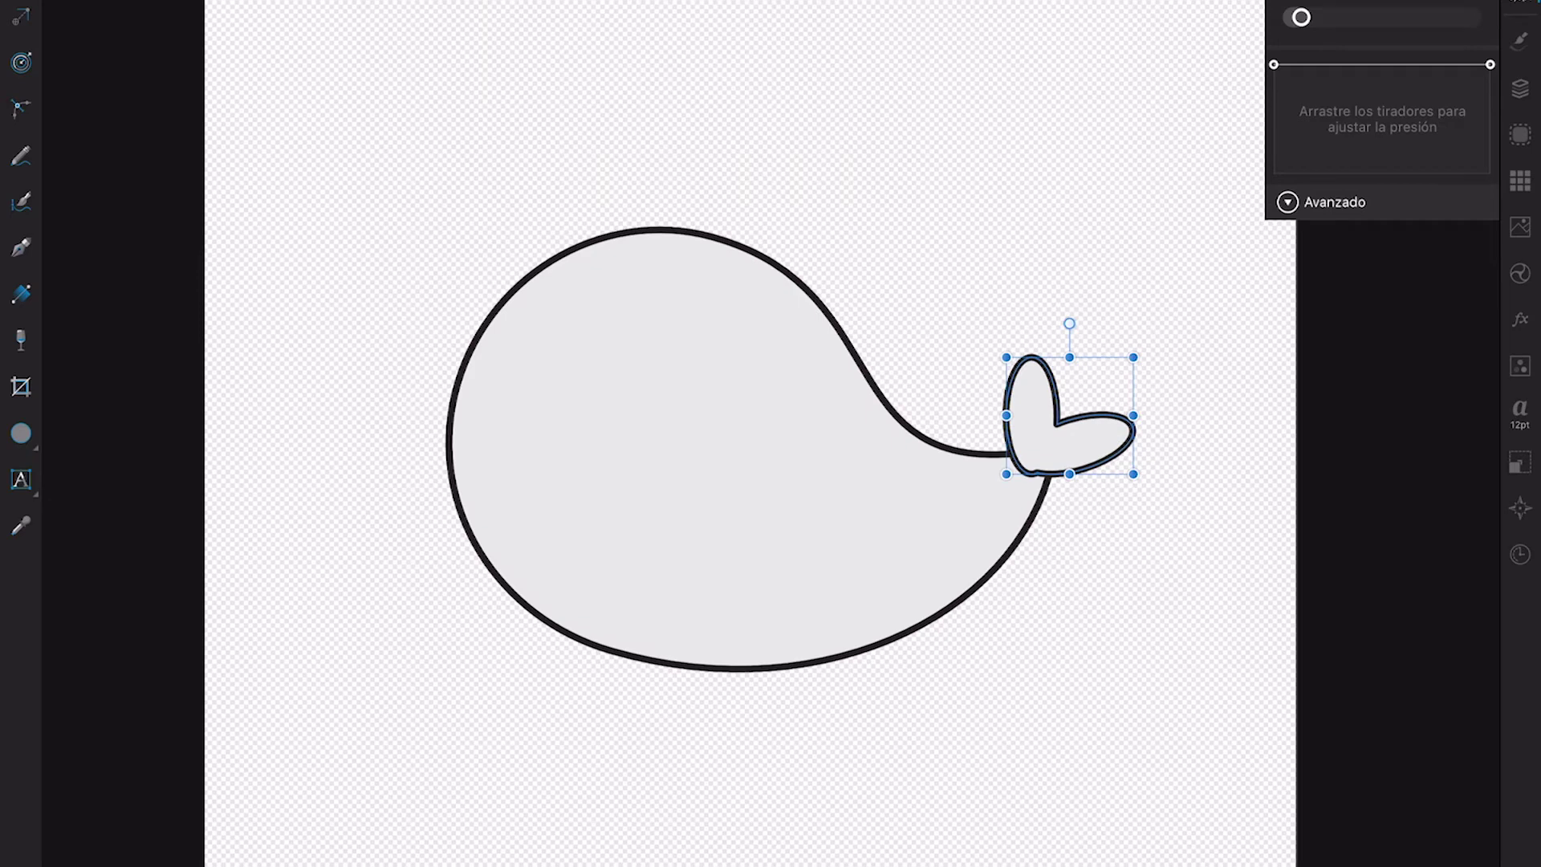
pyautogui.hotkey('ctrl', 'a')
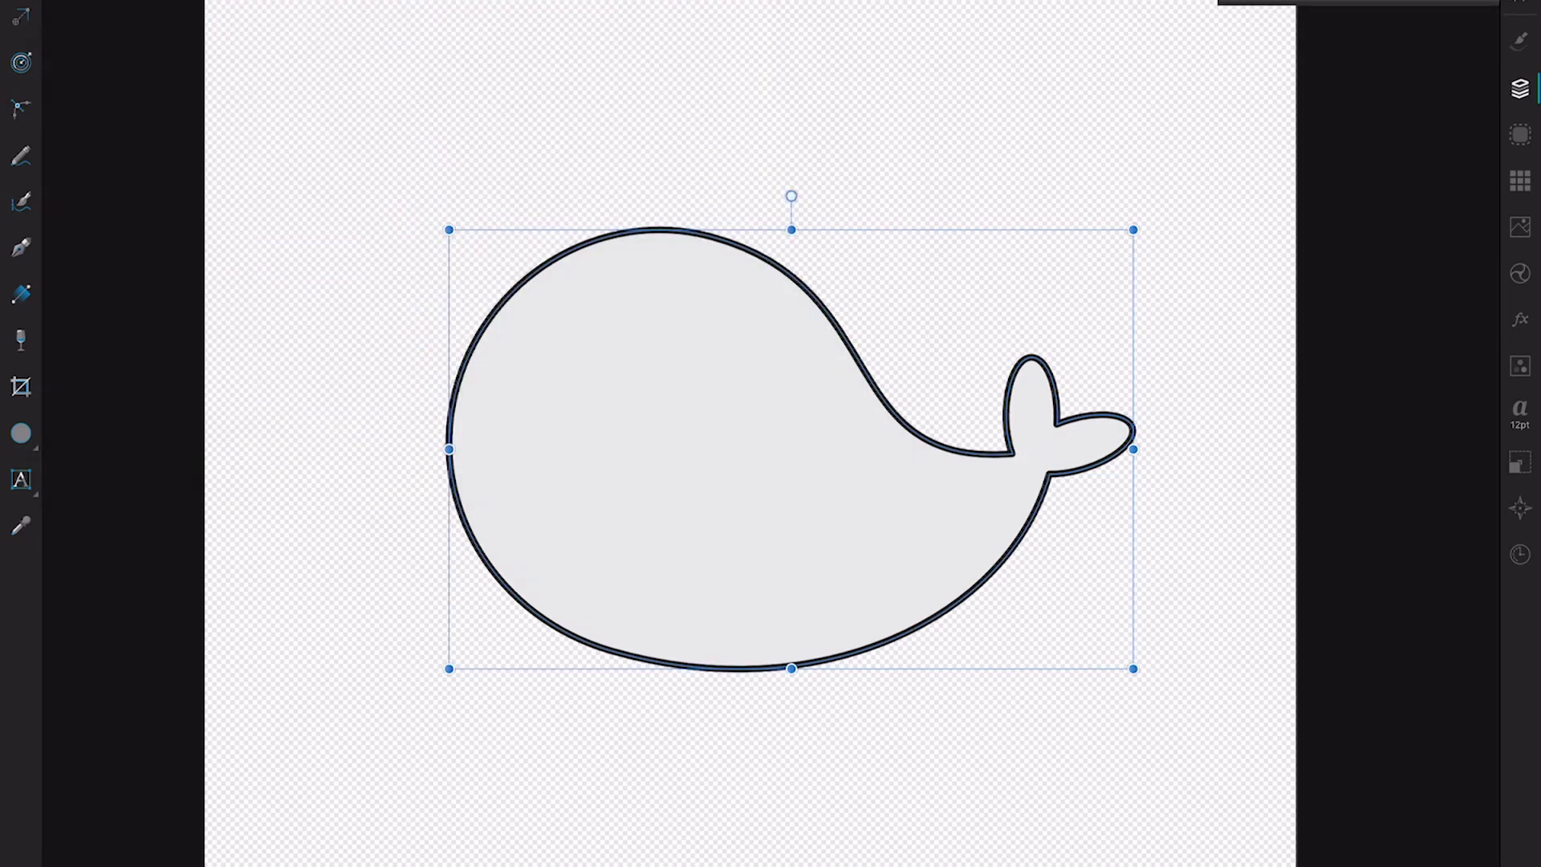
pyautogui.click(21, 433)
pyautogui.click(21, 433)
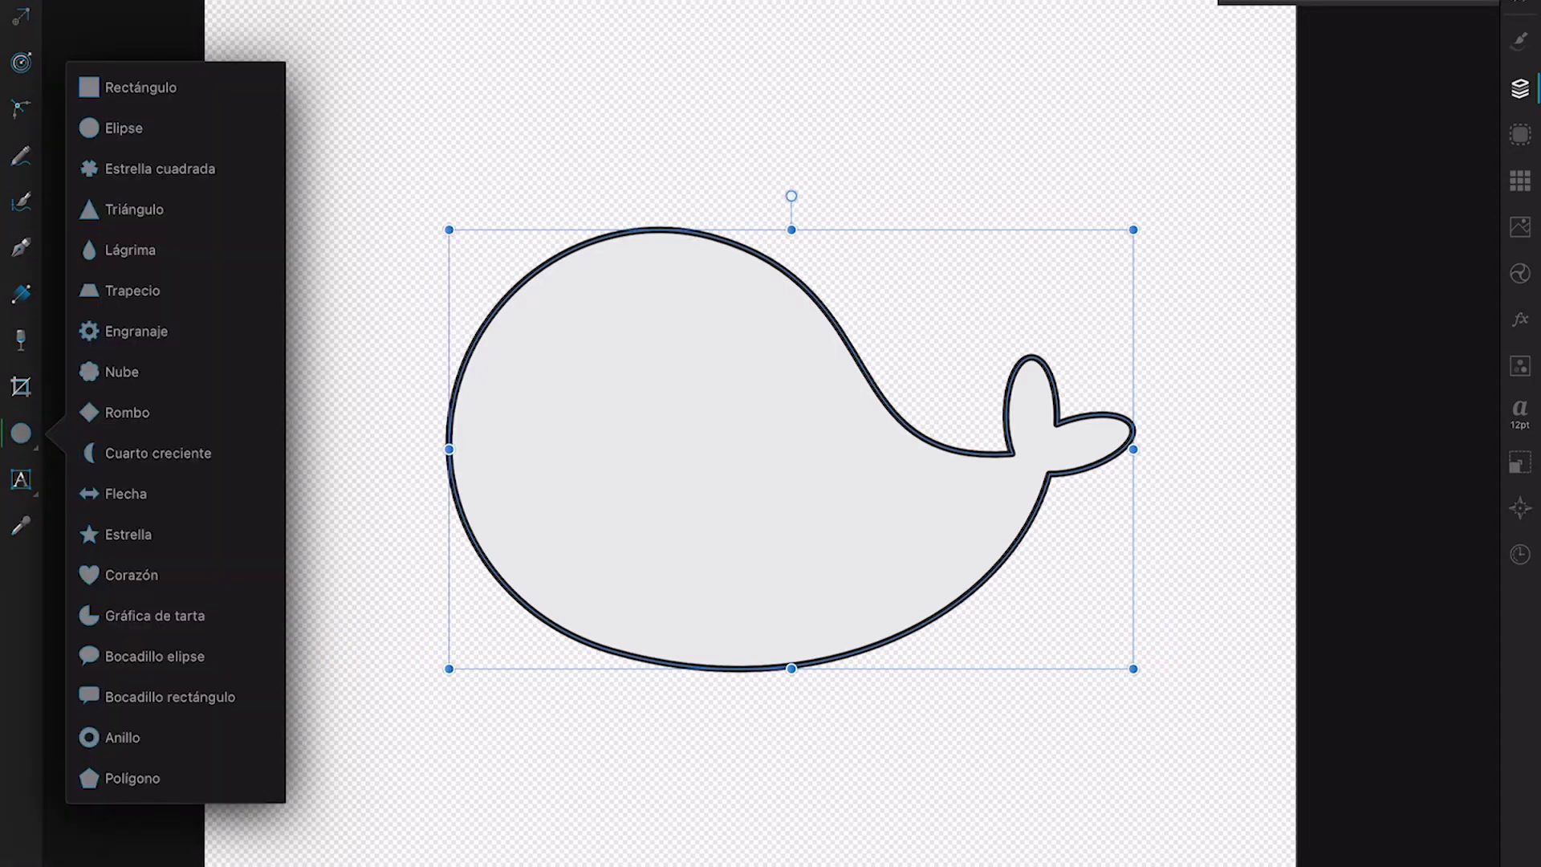
# Step: Draw a small circle above the whale and fill it black
pyautogui.moveTo(550, 17); pyautogui.dragTo(616, 81)
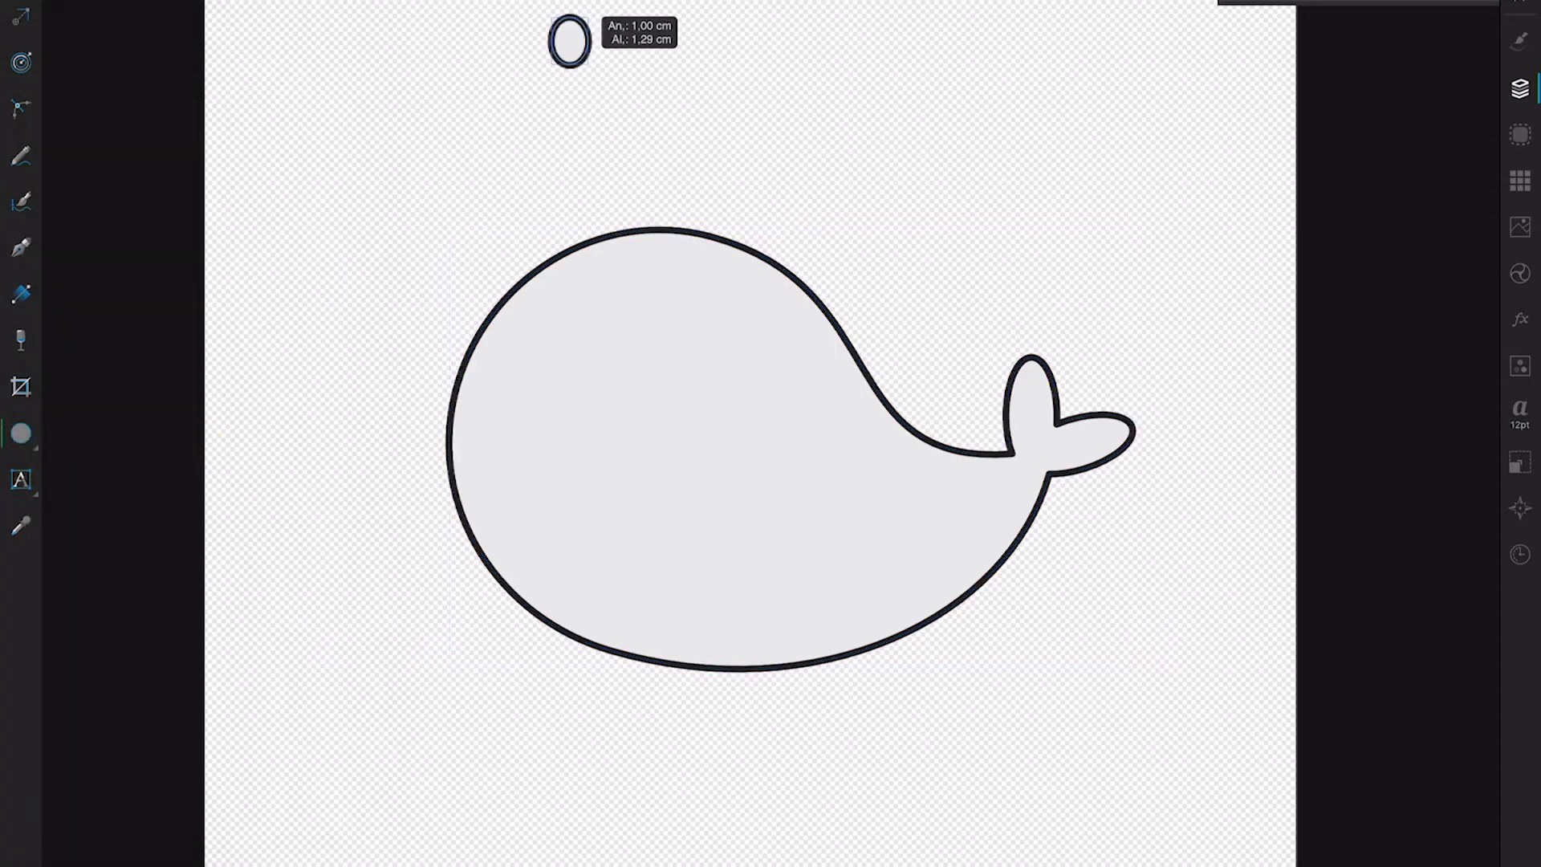
pyautogui.click(1520, 40)
pyautogui.moveTo(1452, 158); pyautogui.dragTo(1293, 159)
pyautogui.hotkey('ctrl', 'z')
pyautogui.click(583, 49)
pyautogui.click(1521, 40)
pyautogui.click(1298, 450)
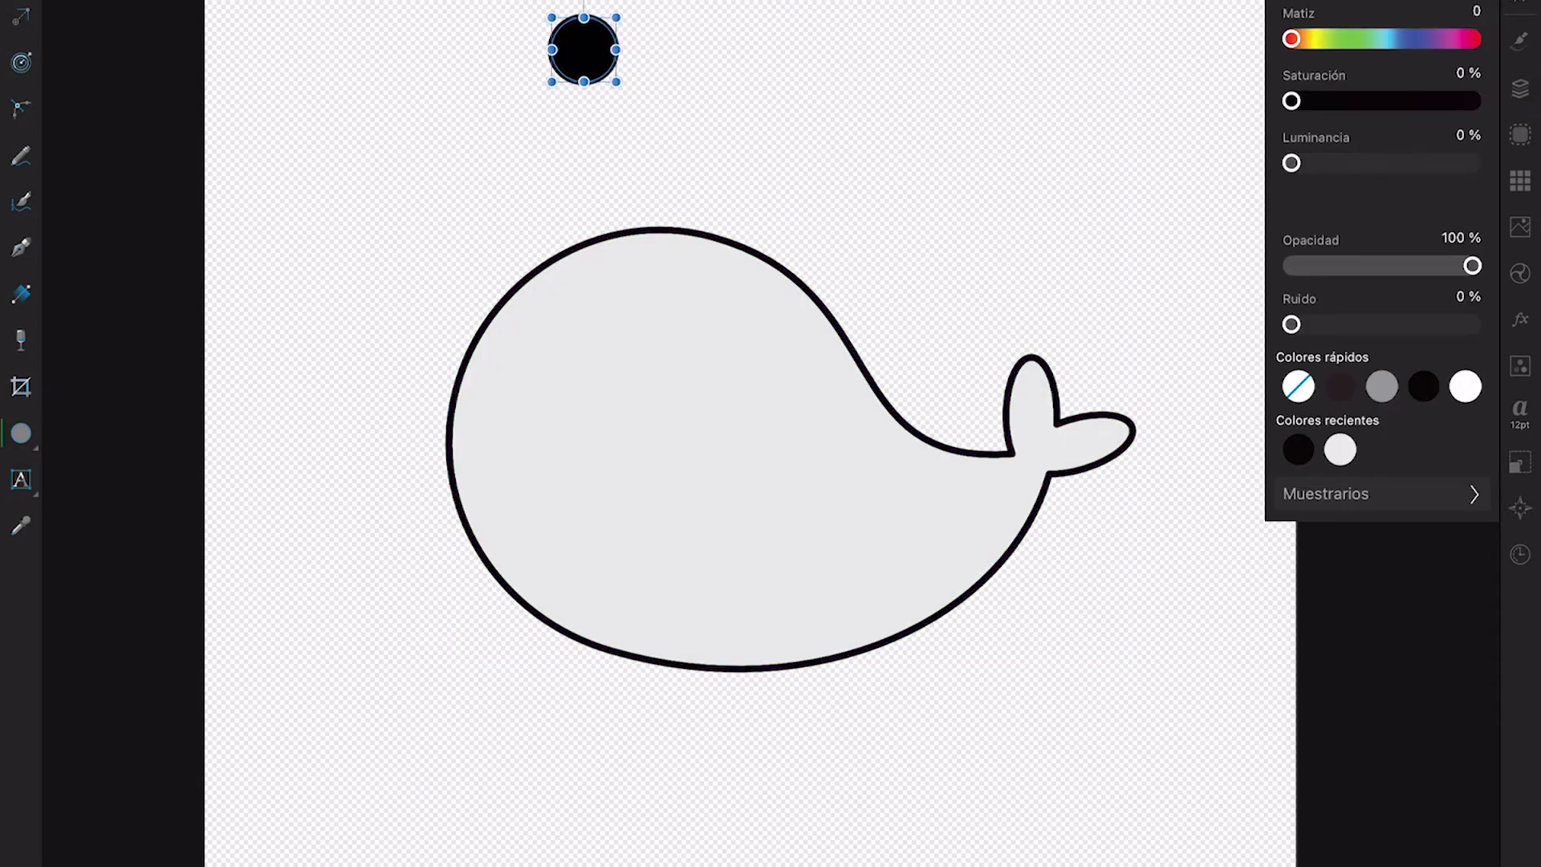
# Step: Add two smaller white highlight circles on the black circle and group them as one eye
pyautogui.scroll(5, 583, 160)
pyautogui.moveTo(585, 258); pyautogui.dragTo(720, 233)
pyautogui.moveTo(784, 168)
pyautogui.mouseDown()
pyautogui.moveTo(722, 231)
pyautogui.moveTo(605, 265)
pyautogui.moveTo(562, 233)
pyautogui.mouseUp()
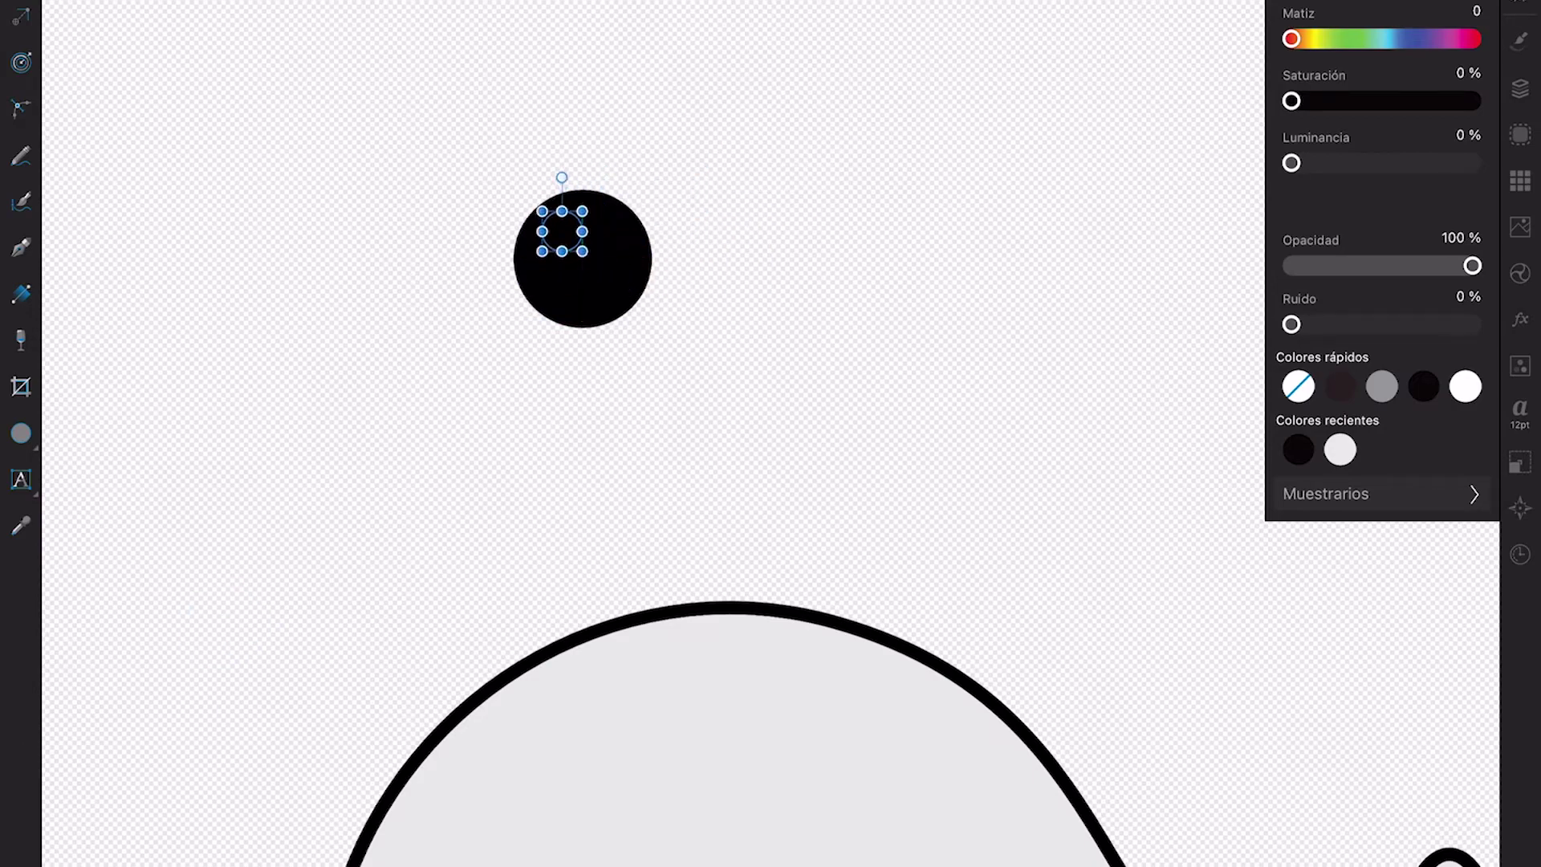
pyautogui.click(1465, 386)
pyautogui.moveTo(562, 231)
pyautogui.mouseDown()
pyautogui.moveTo(604, 271)
pyautogui.moveTo(589, 289)
pyautogui.mouseUp()
pyautogui.hotkey('ctrl', 'g')
# Step: Place the eye on the head, copy it to the right, and sketch a looped flipper stroke
pyautogui.scroll(-5, 771, 434)
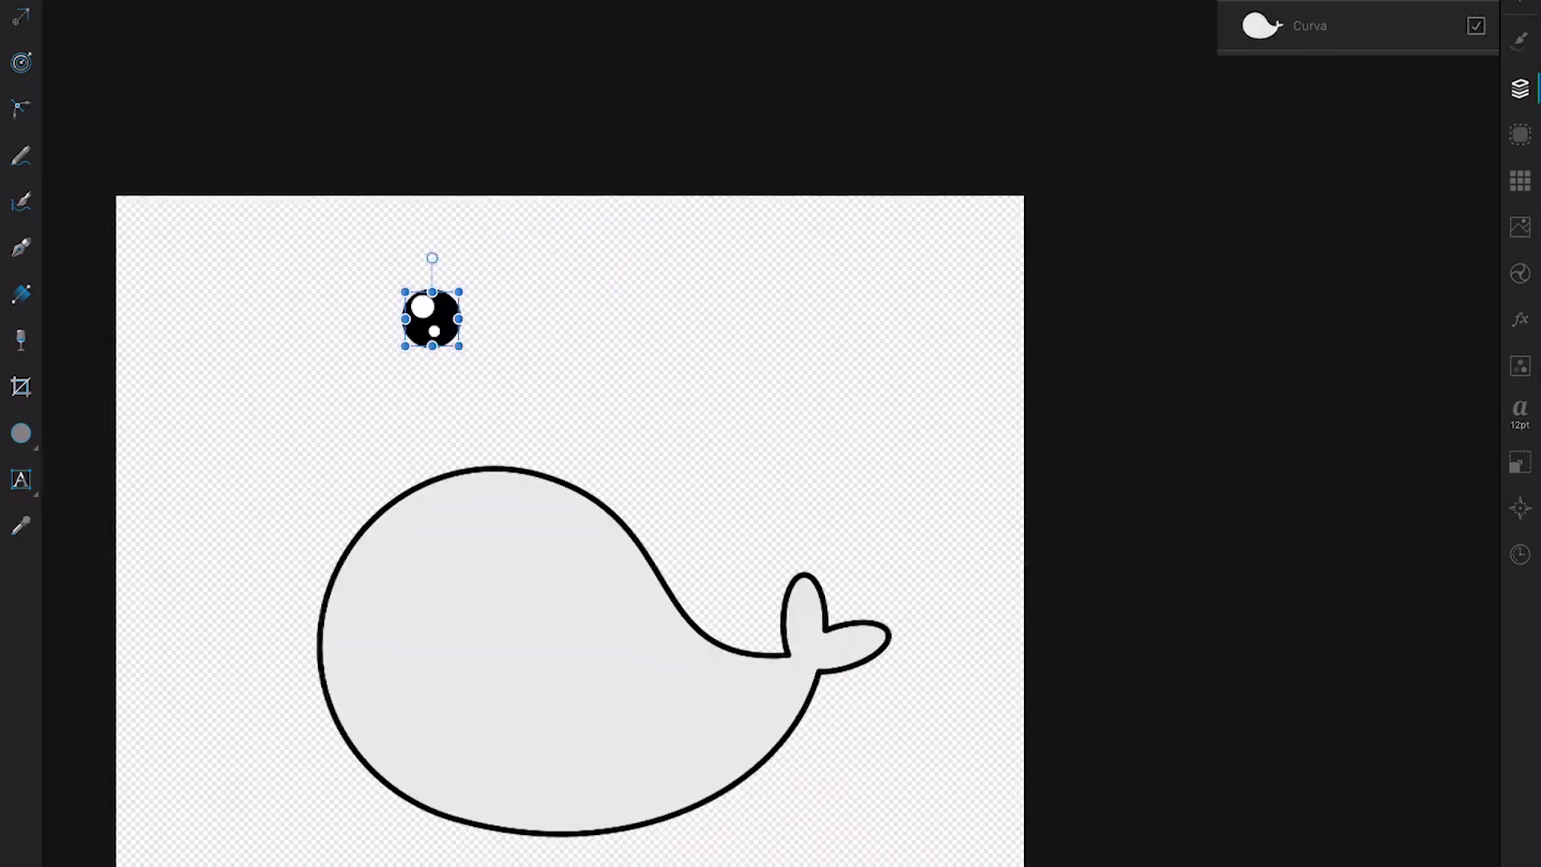
pyautogui.scroll(2, 771, 433)
pyautogui.moveTo(556, 149)
pyautogui.mouseDown()
pyautogui.moveTo(494, 568)
pyautogui.moveTo(670, 568)
pyautogui.mouseUp()
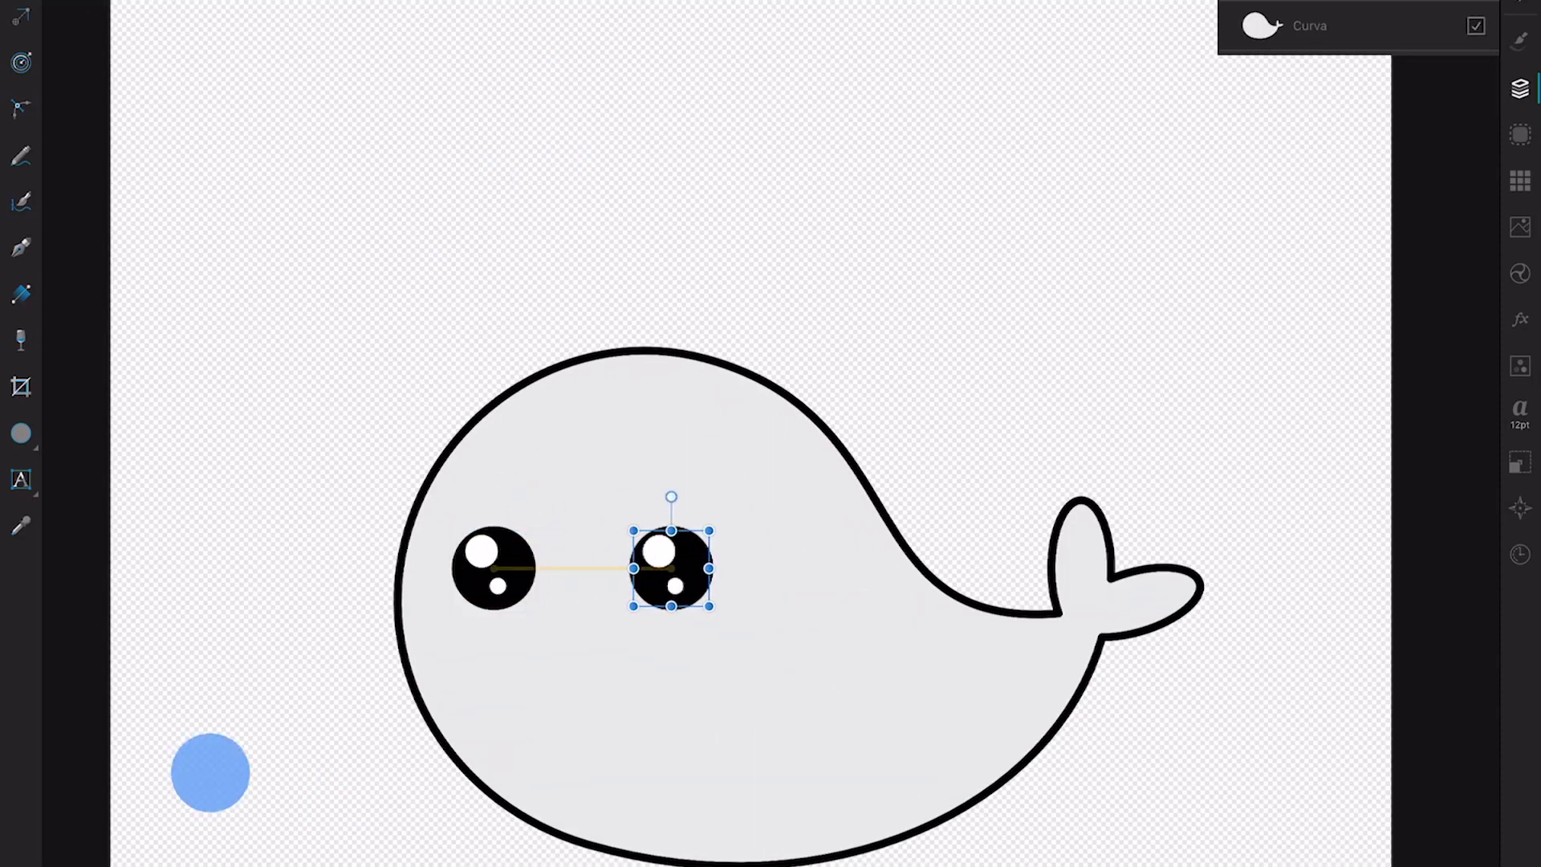
pyautogui.scroll(-2, 770, 433)
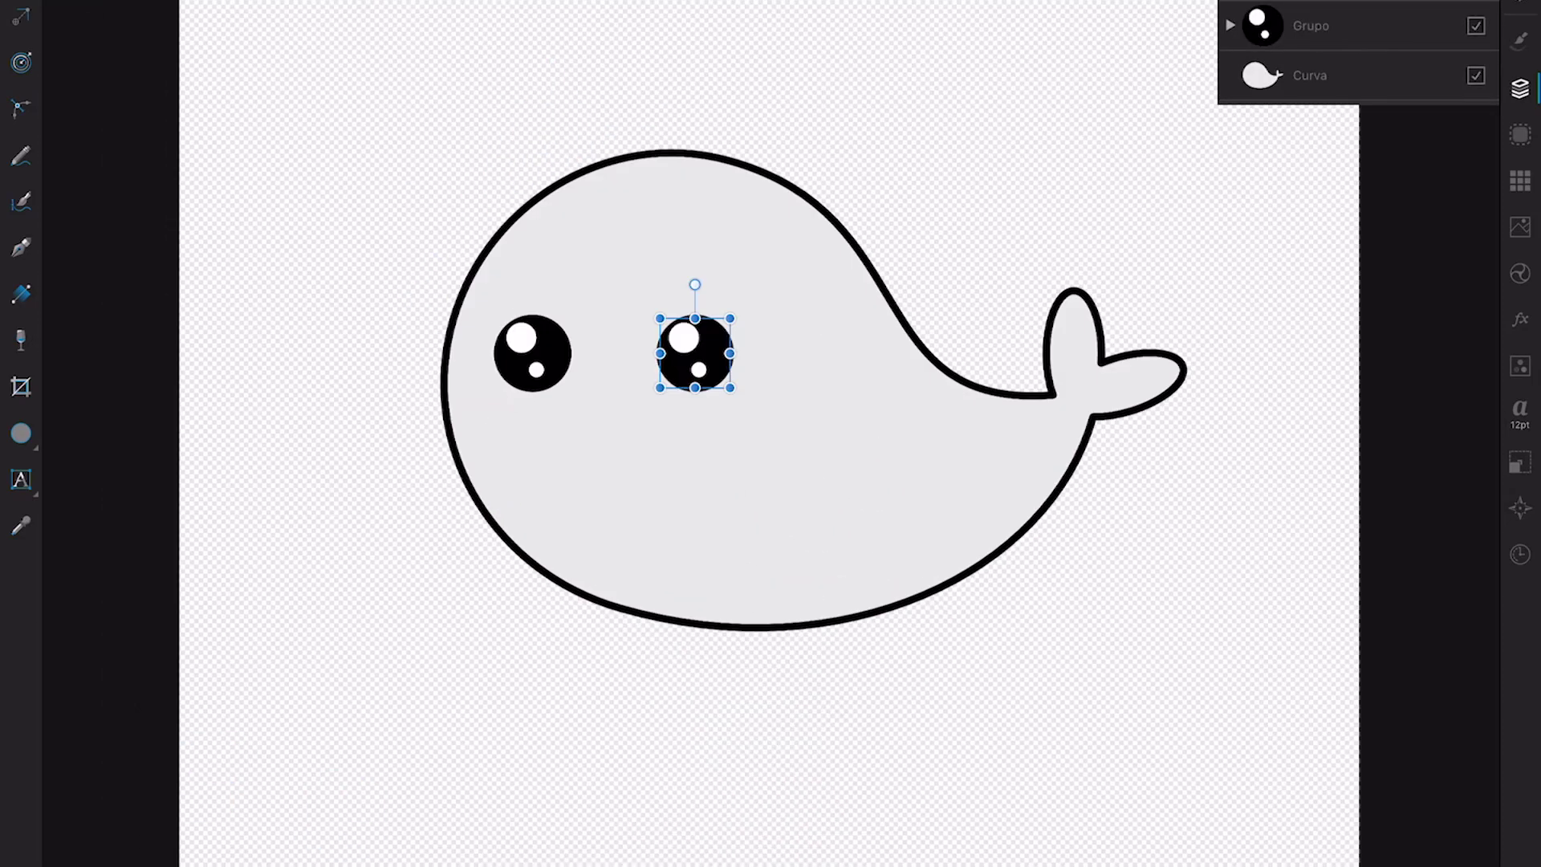
pyautogui.press('n')
pyautogui.moveTo(777, 543); pyautogui.dragTo(840, 516)
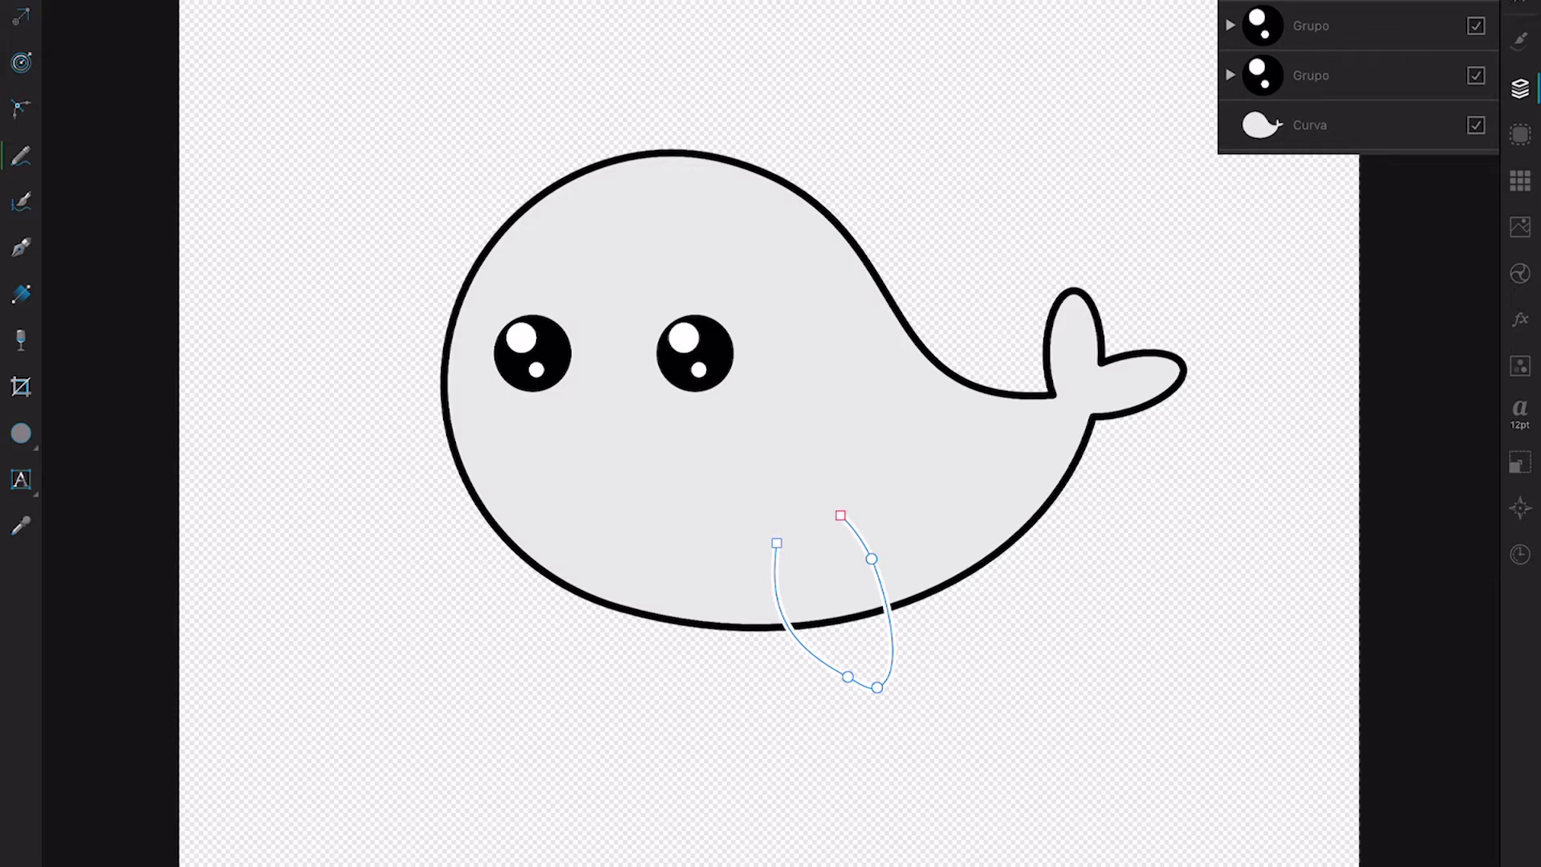
# Step: Adjust the flipper curve's nodes to refine its loop shape
pyautogui.scroll(3, 720, 799)
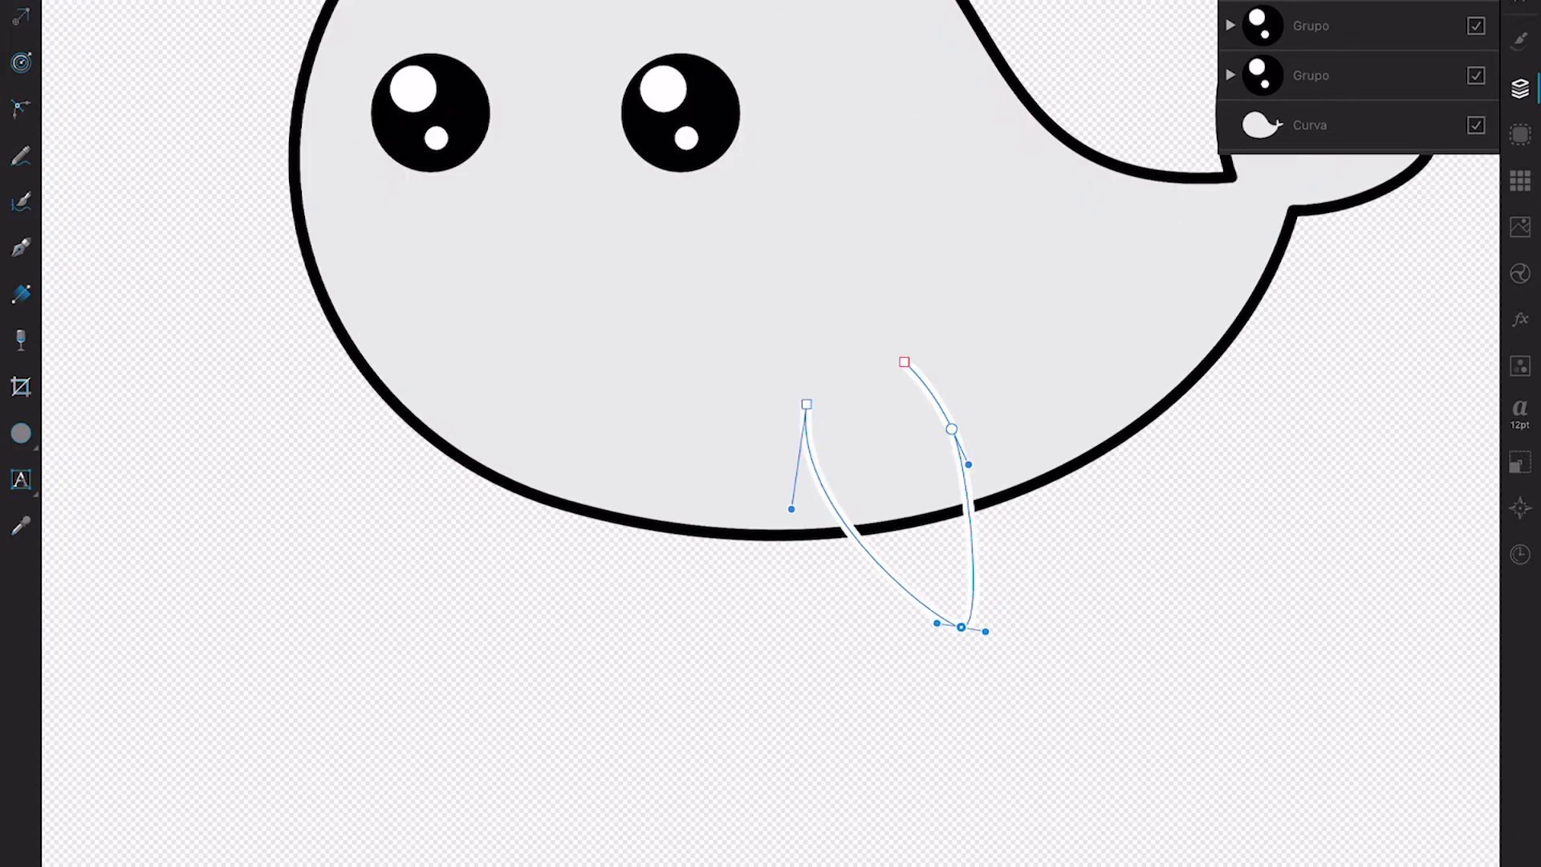
pyautogui.hotkey('ctrl', 'z')
pyautogui.hotkey('ctrl', 'z')
pyautogui.moveTo(843, 538); pyautogui.dragTo(857, 554)
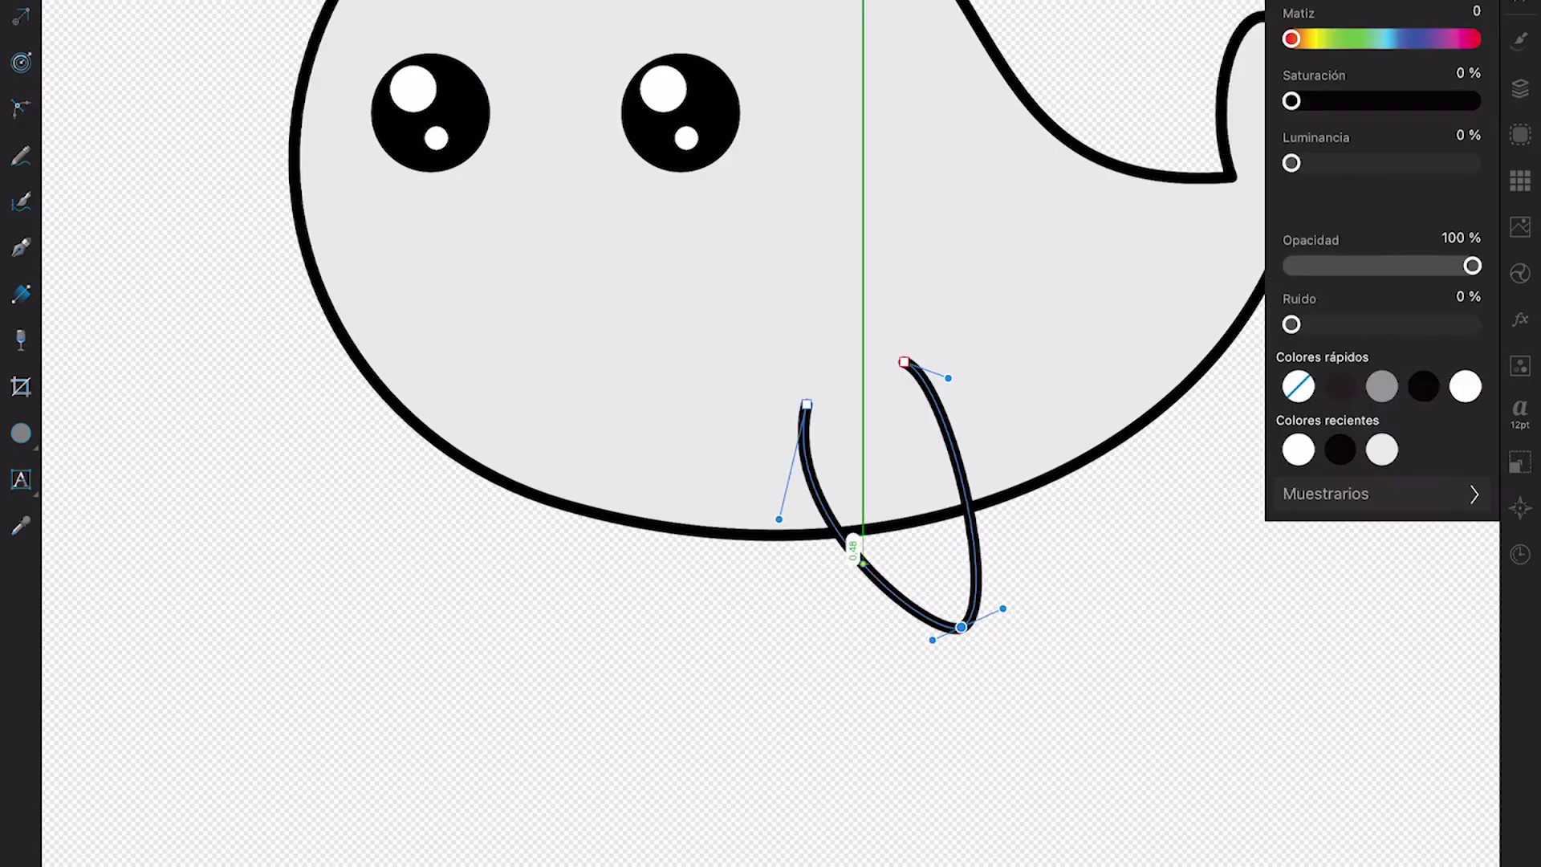
pyautogui.scroll(-3, 770, 433)
pyautogui.moveTo(661, 435); pyautogui.dragTo(649, 447)
# Step: Copy the flipper under the left eye and move it behind the whale body in Layers
pyautogui.click(652, 526)
pyautogui.moveTo(652, 526); pyautogui.dragTo(394, 489)
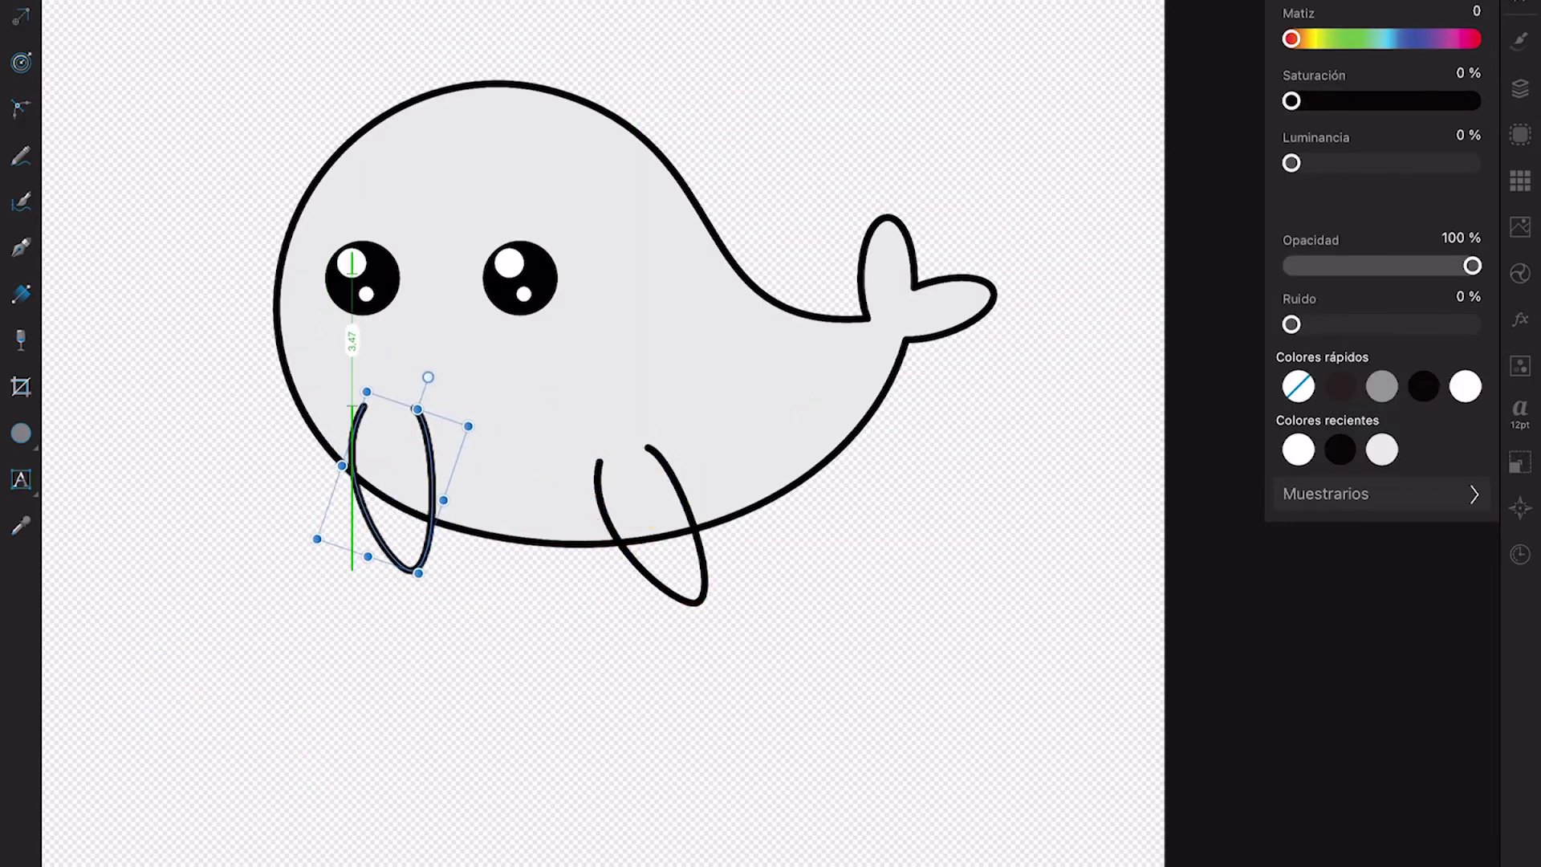
pyautogui.click(1520, 88)
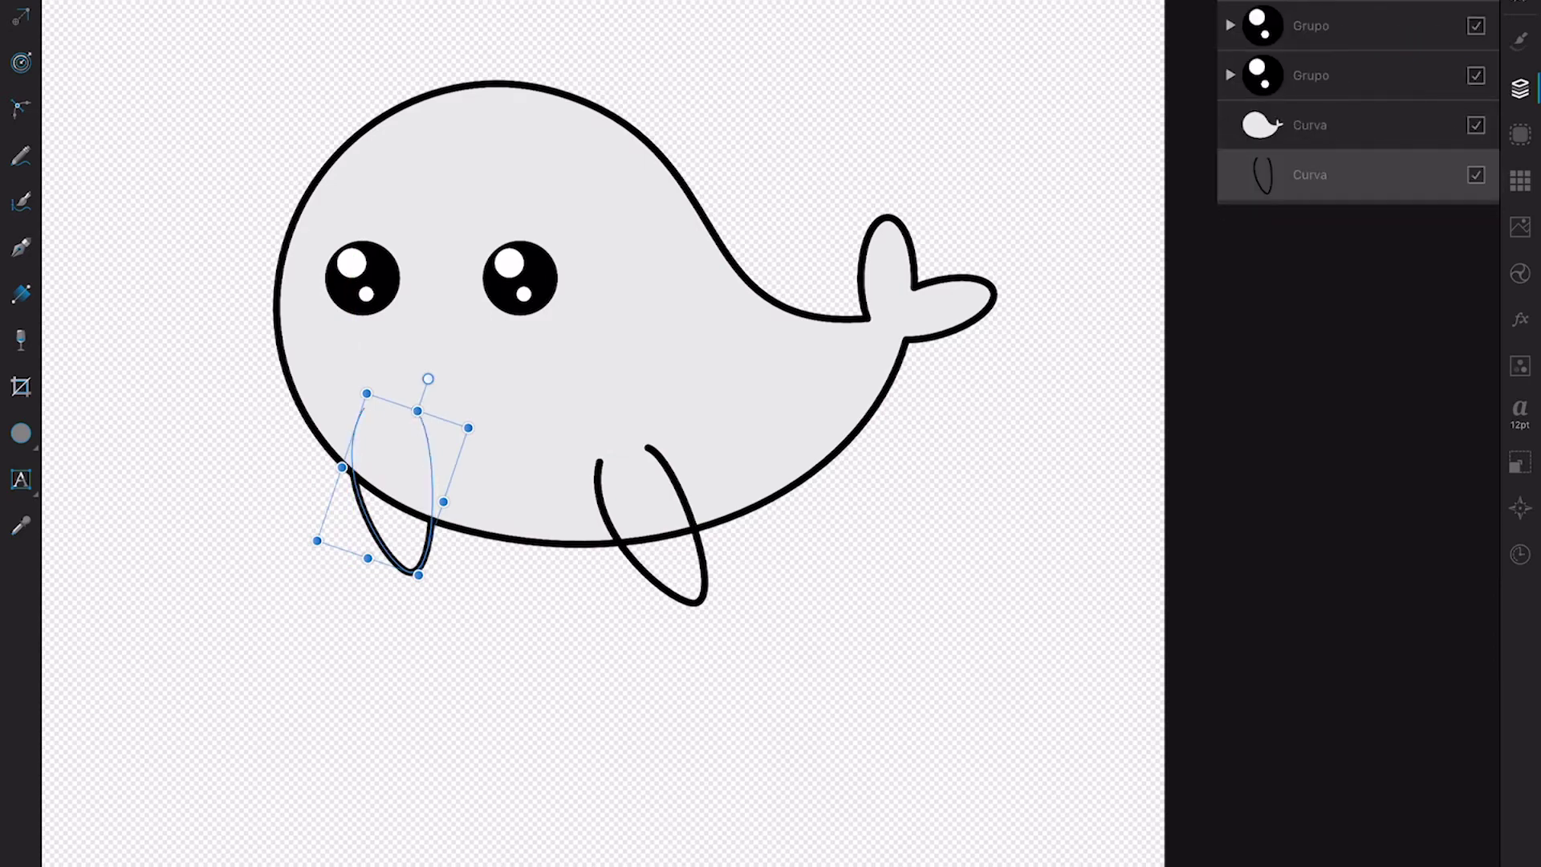
pyautogui.click(1310, 125)
pyautogui.click(1521, 38)
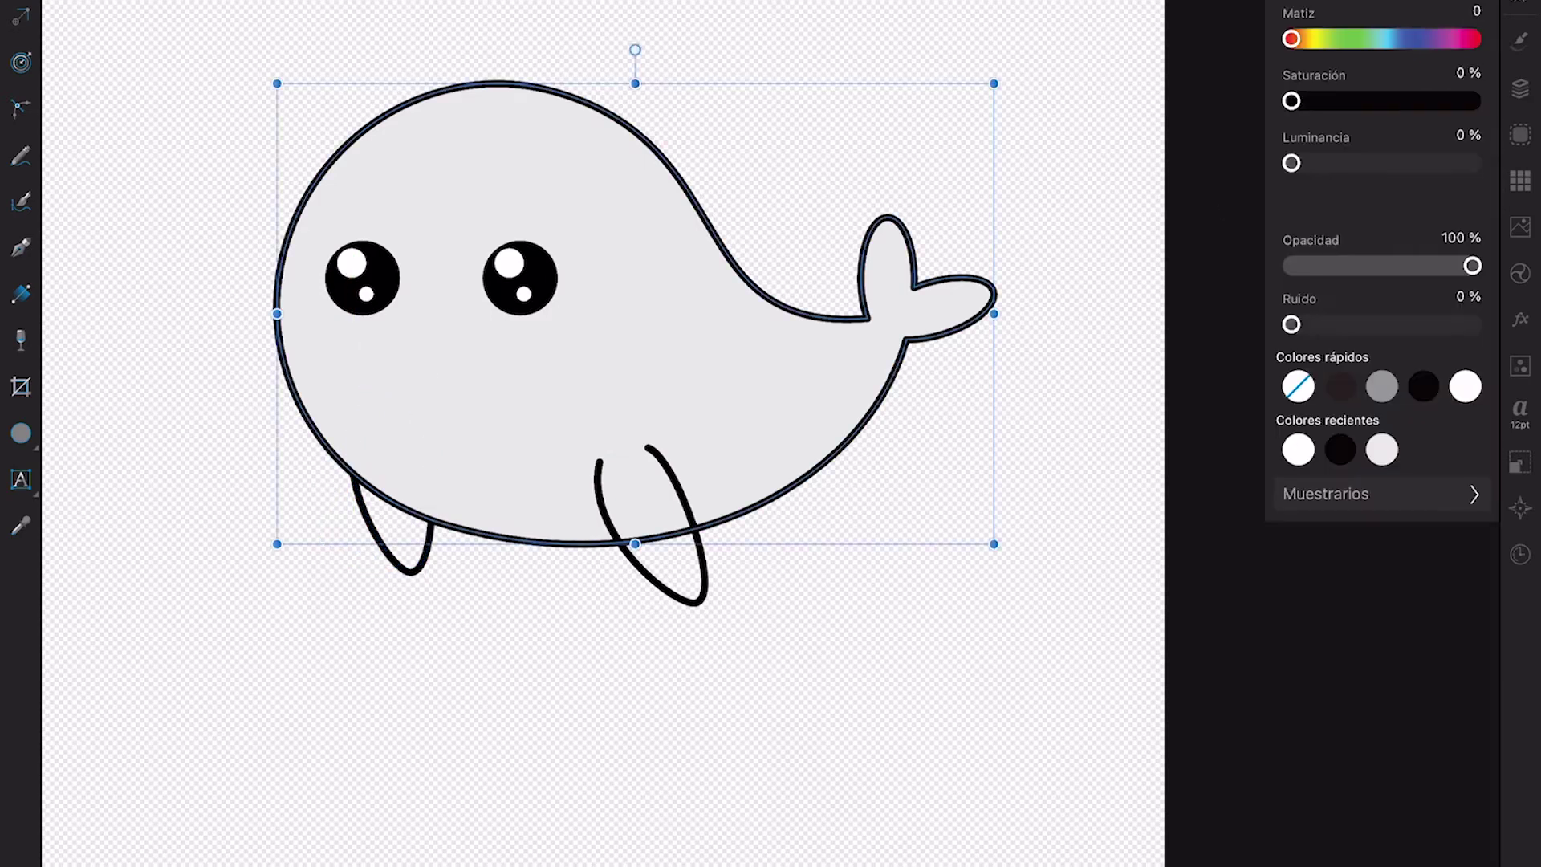
# Step: Fill the whale body and both flippers with a pale lavender swatch
pyautogui.click(1381, 494)
pyautogui.click(1383, 150)
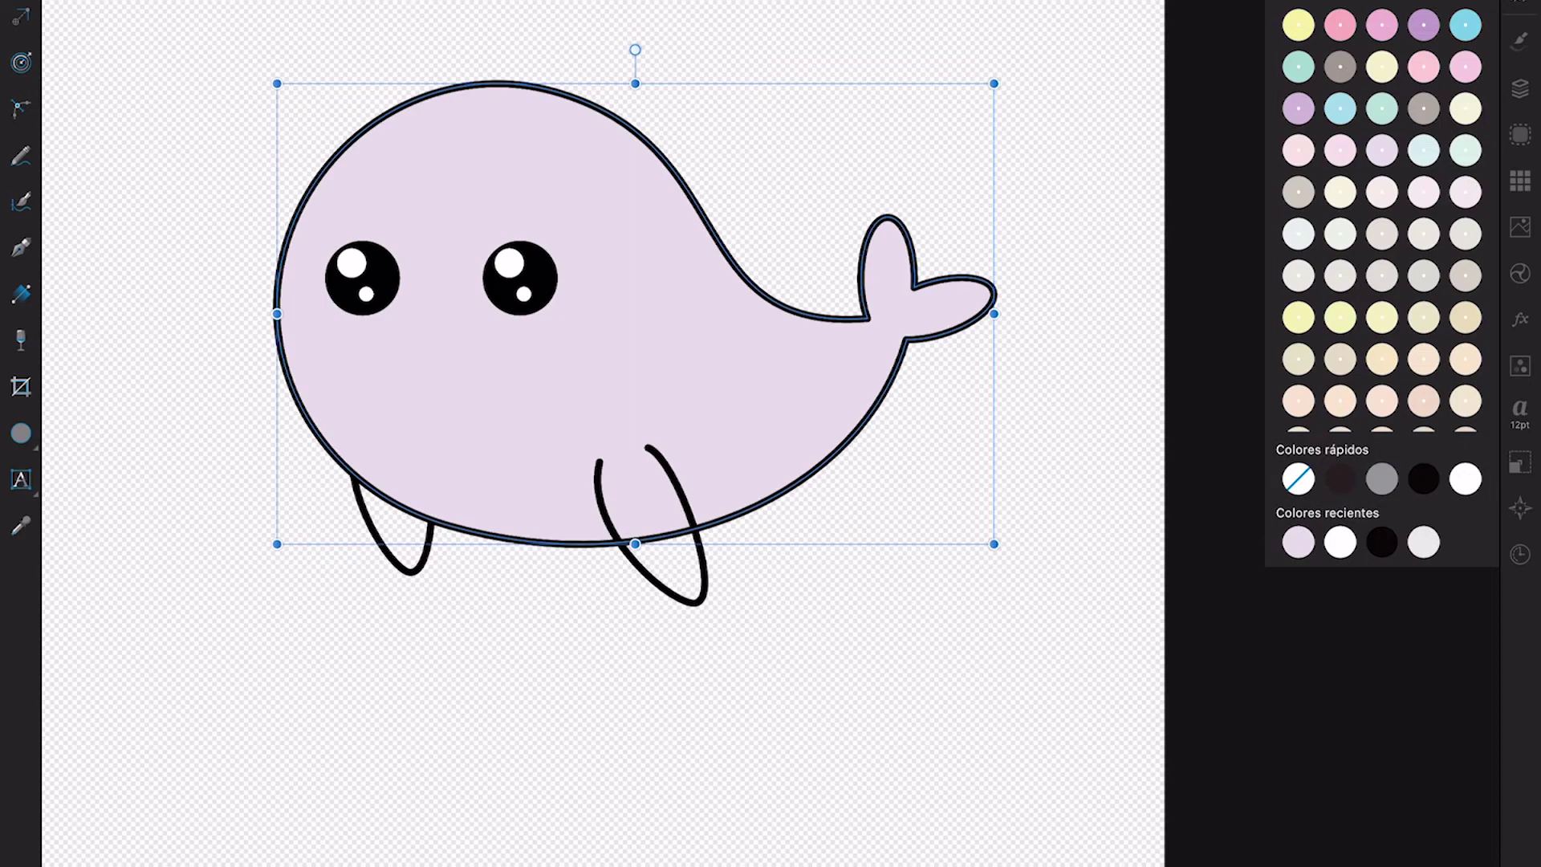
pyautogui.click(405, 558)
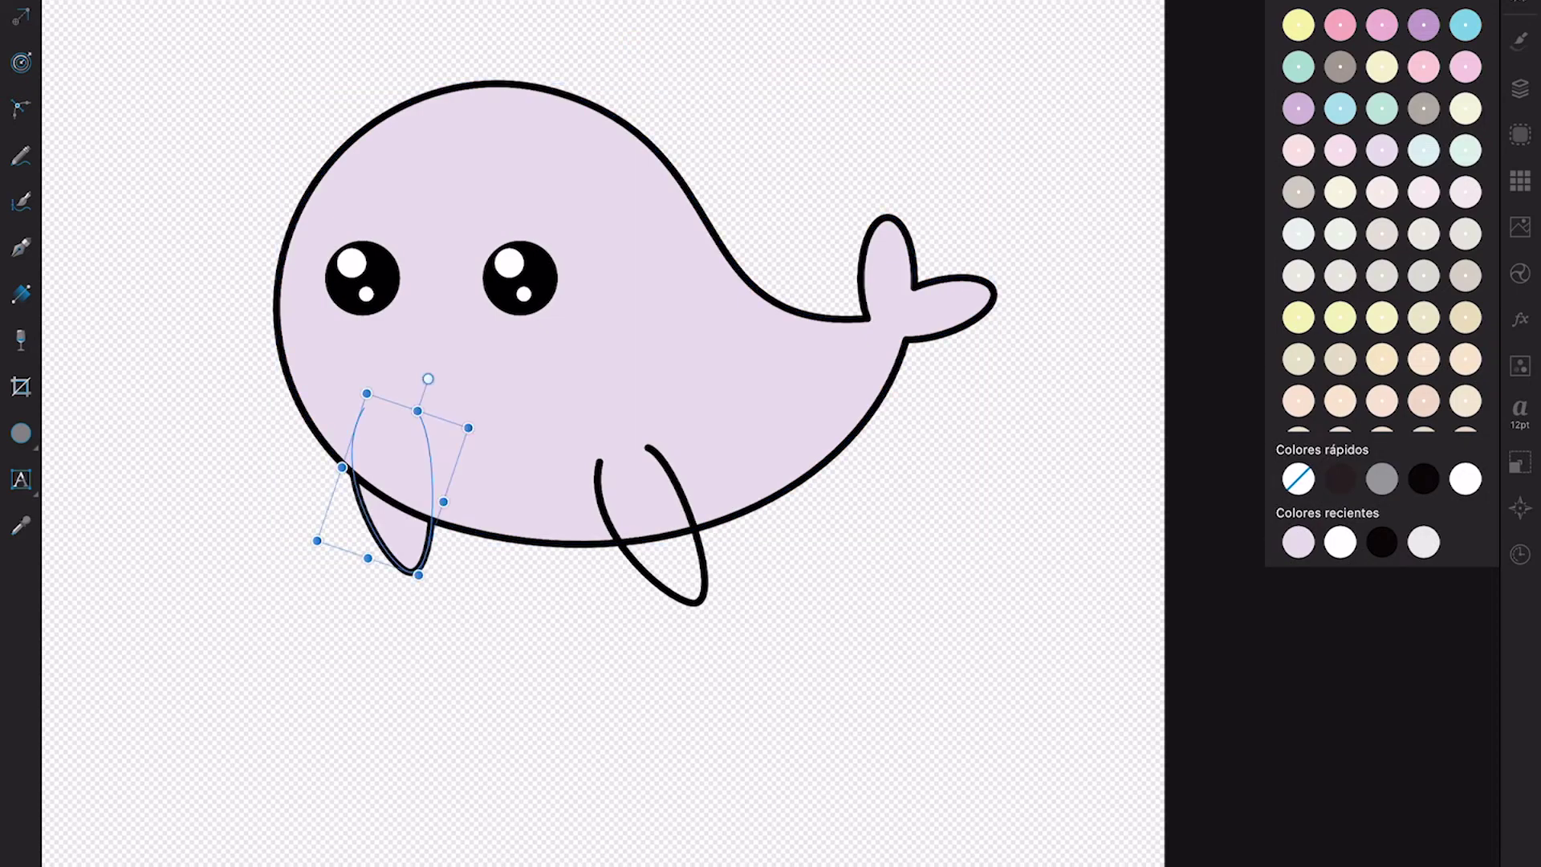
pyautogui.click(1520, 89)
pyautogui.click(674, 553)
pyautogui.click(1521, 38)
pyautogui.click(1298, 542)
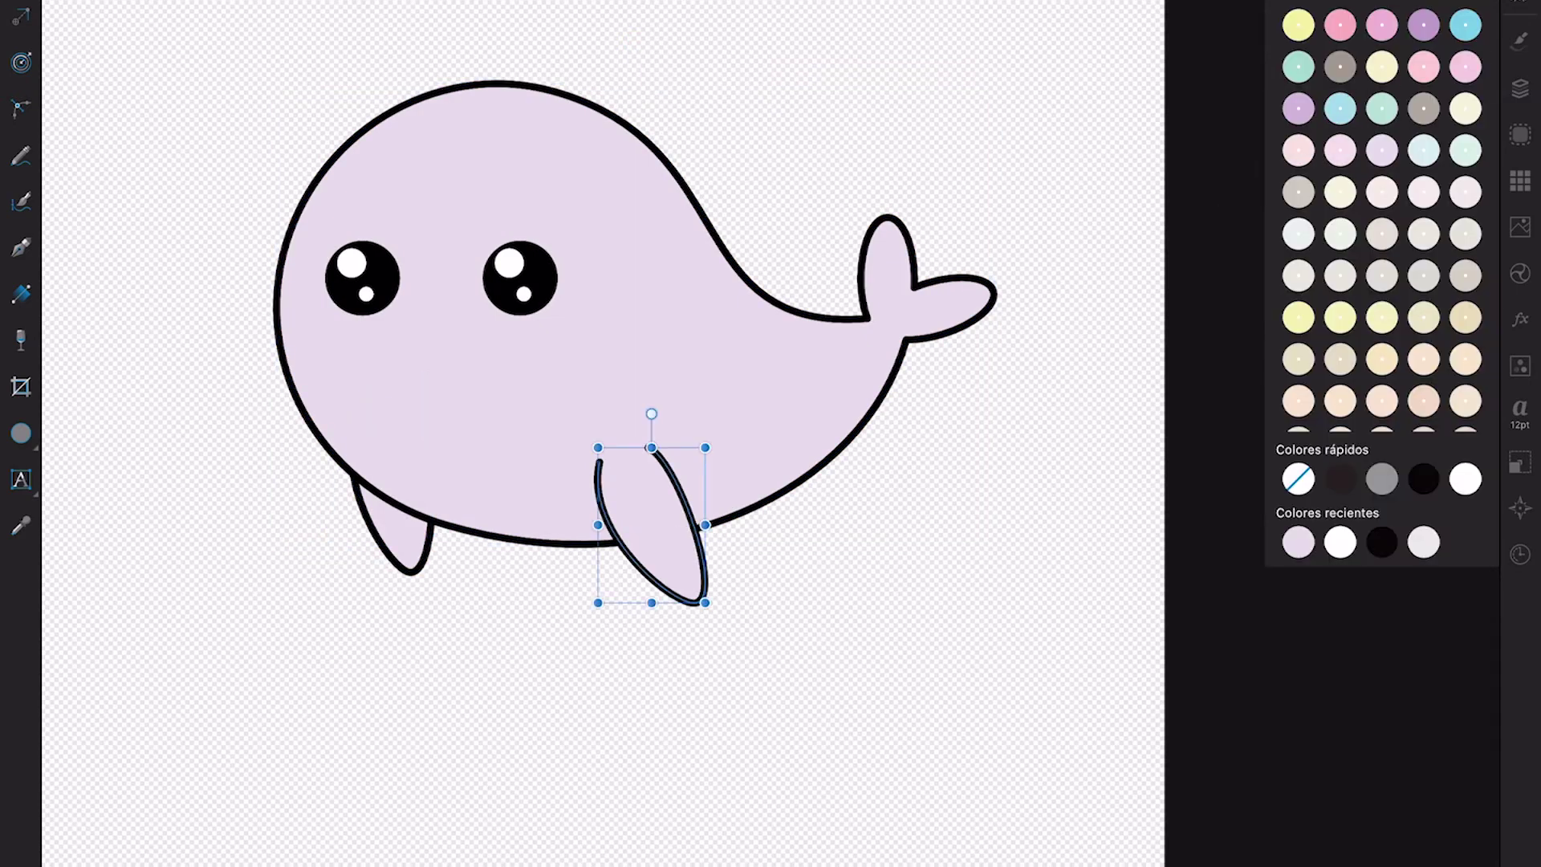
# Step: Tilt the front flipper slightly and shift it to the left
pyautogui.moveTo(652, 413); pyautogui.dragTo(645, 413)
pyautogui.moveTo(654, 530); pyautogui.dragTo(597, 519)
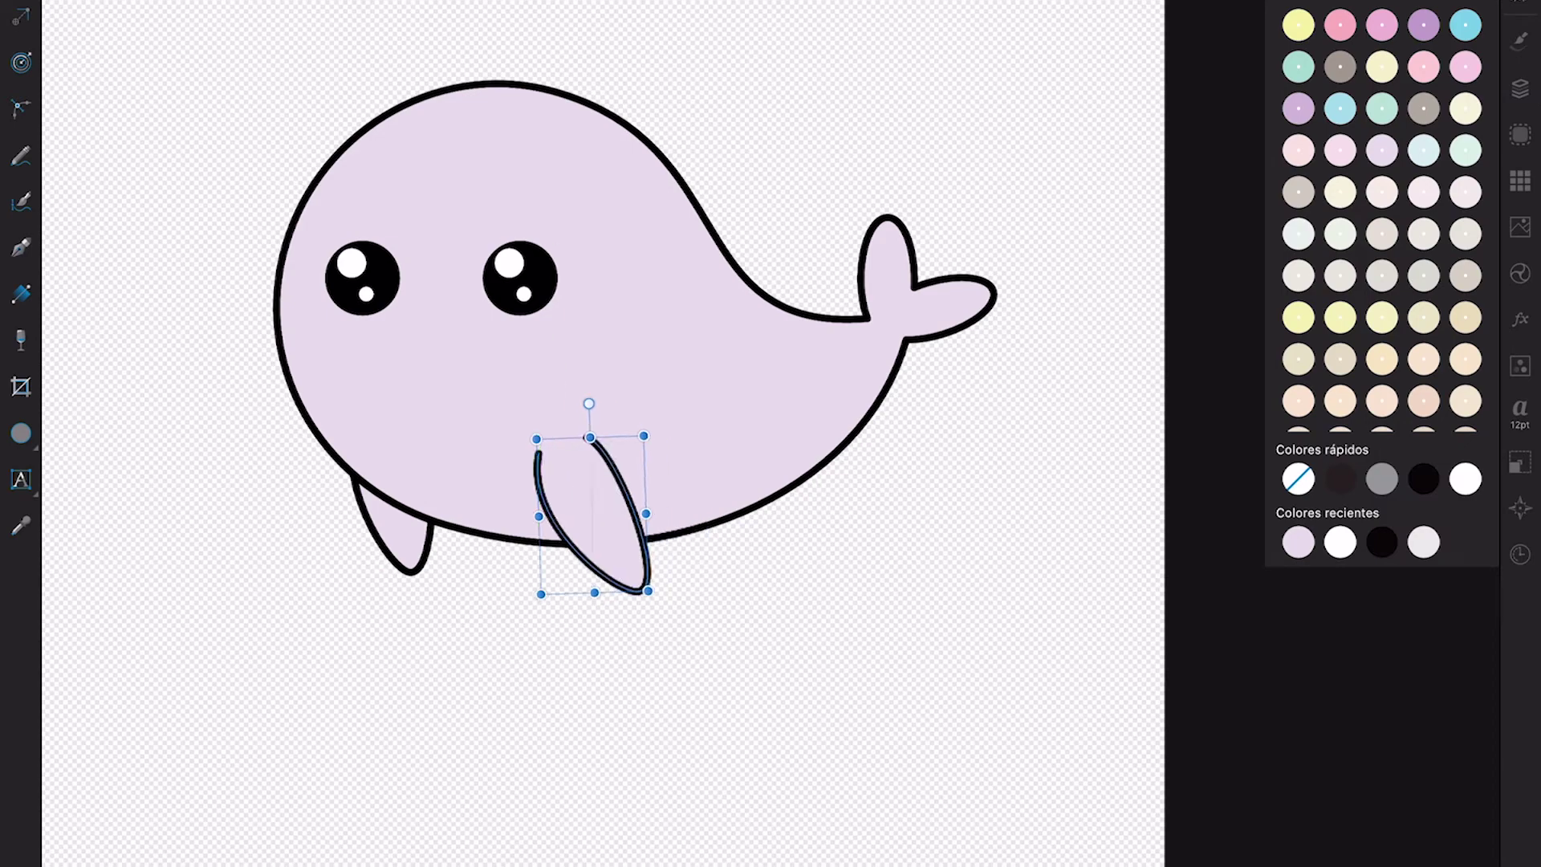
pyautogui.click(21, 200)
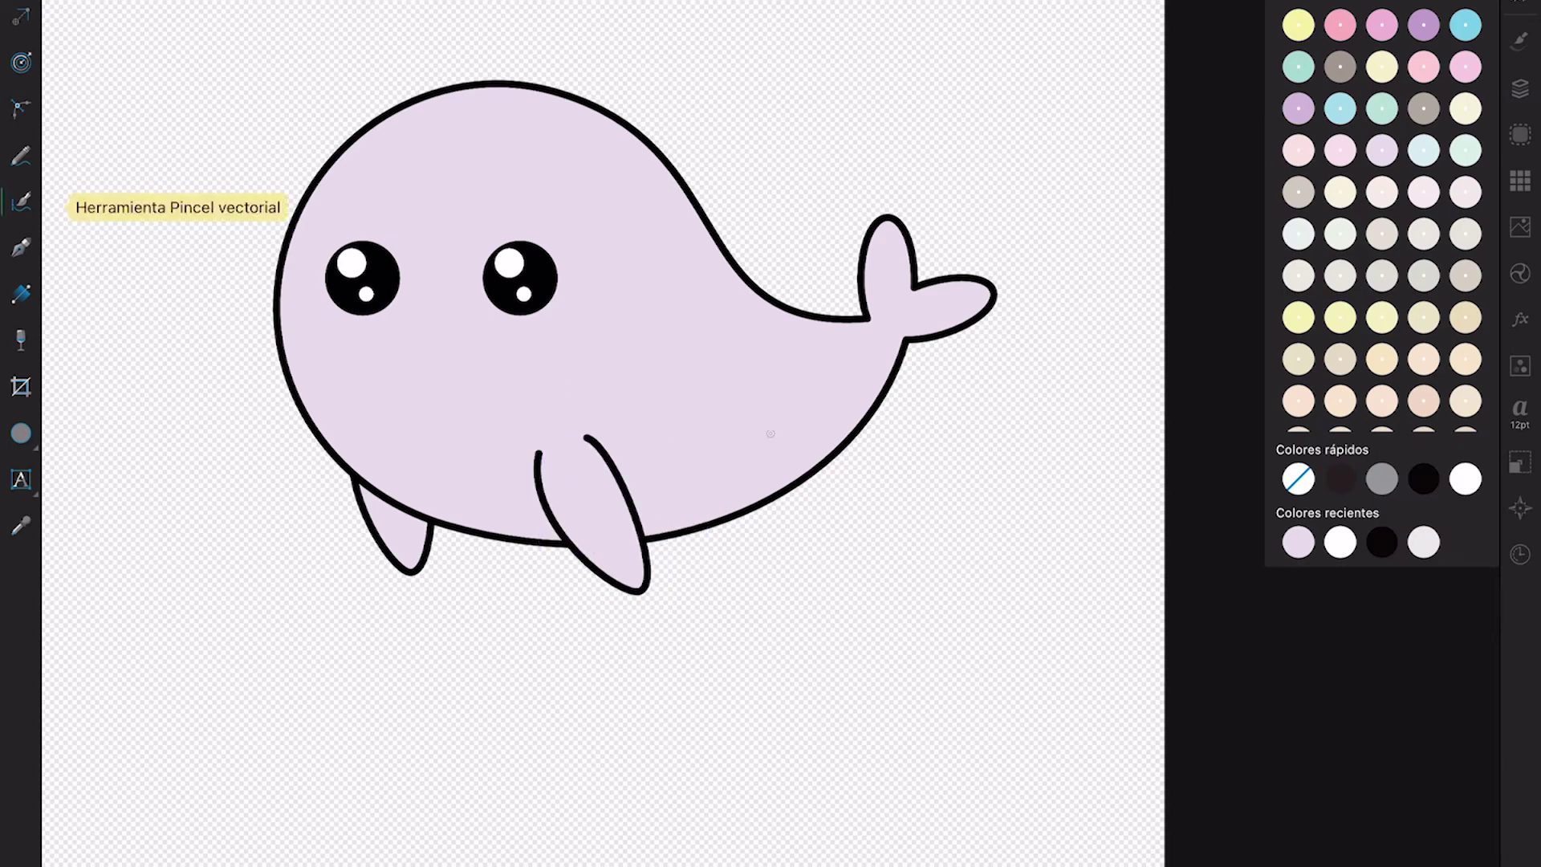
# Step: Draw a smile centred beneath the eyes and group it with the eyes into one face
pyautogui.moveTo(410, 315); pyautogui.dragTo(463, 314)
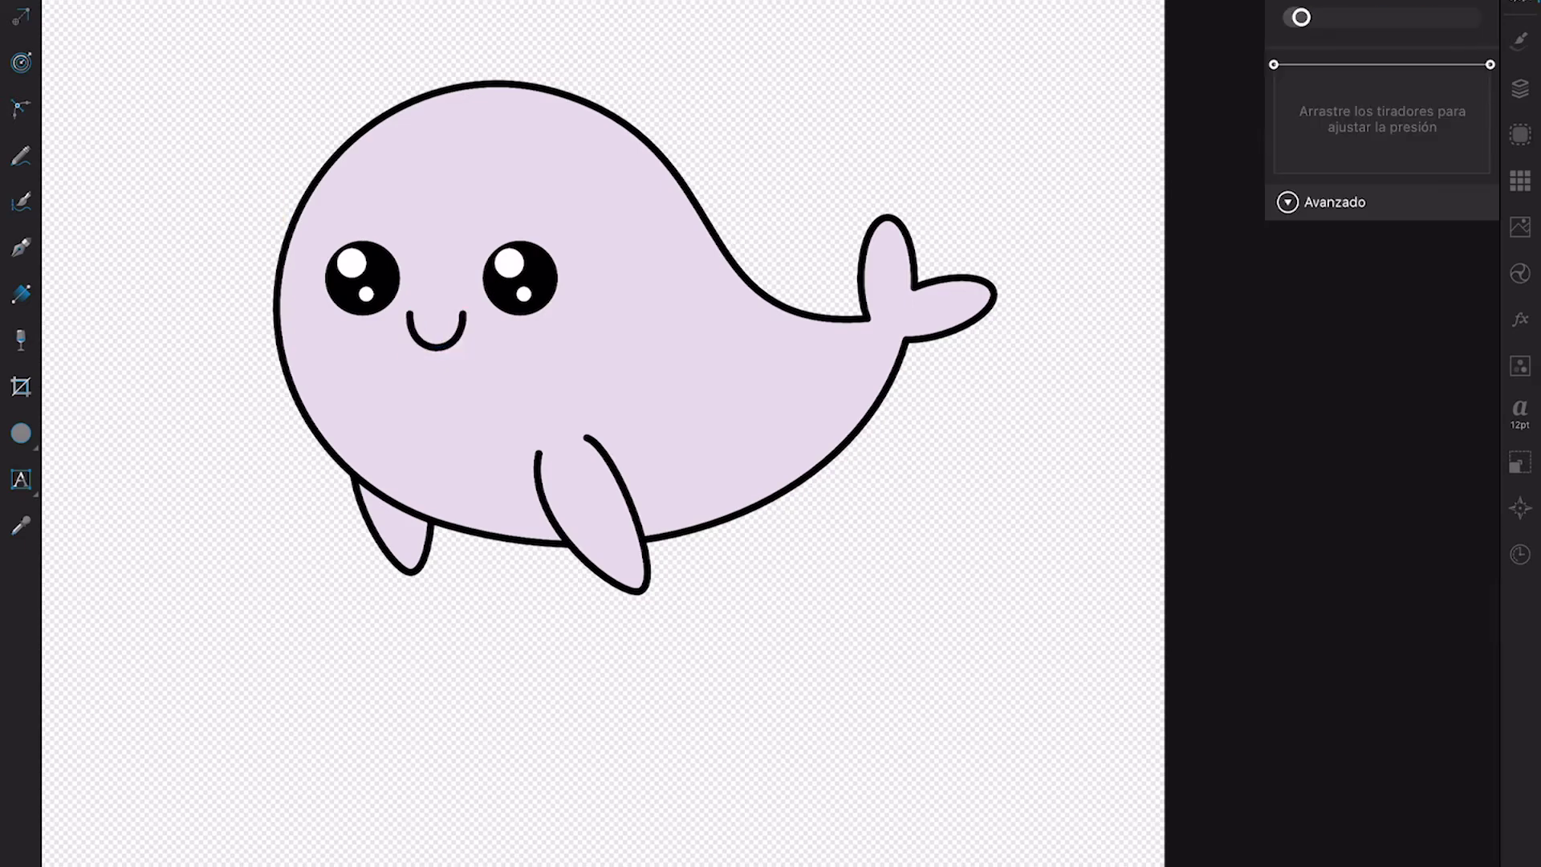
pyautogui.moveTo(437, 341); pyautogui.dragTo(442, 323)
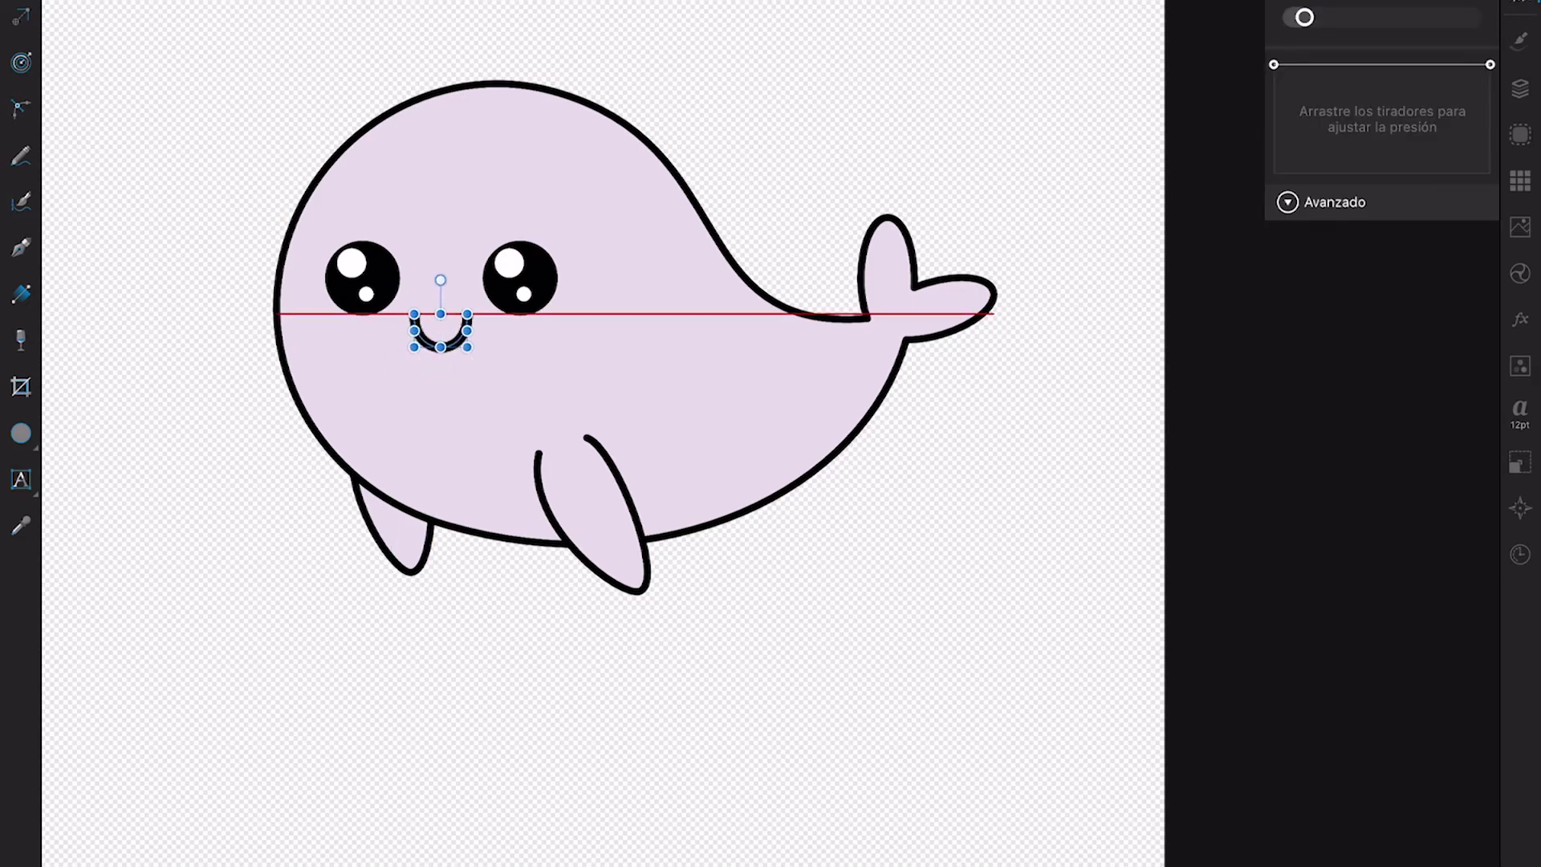
pyautogui.moveTo(442, 314); pyautogui.dragTo(445, 330)
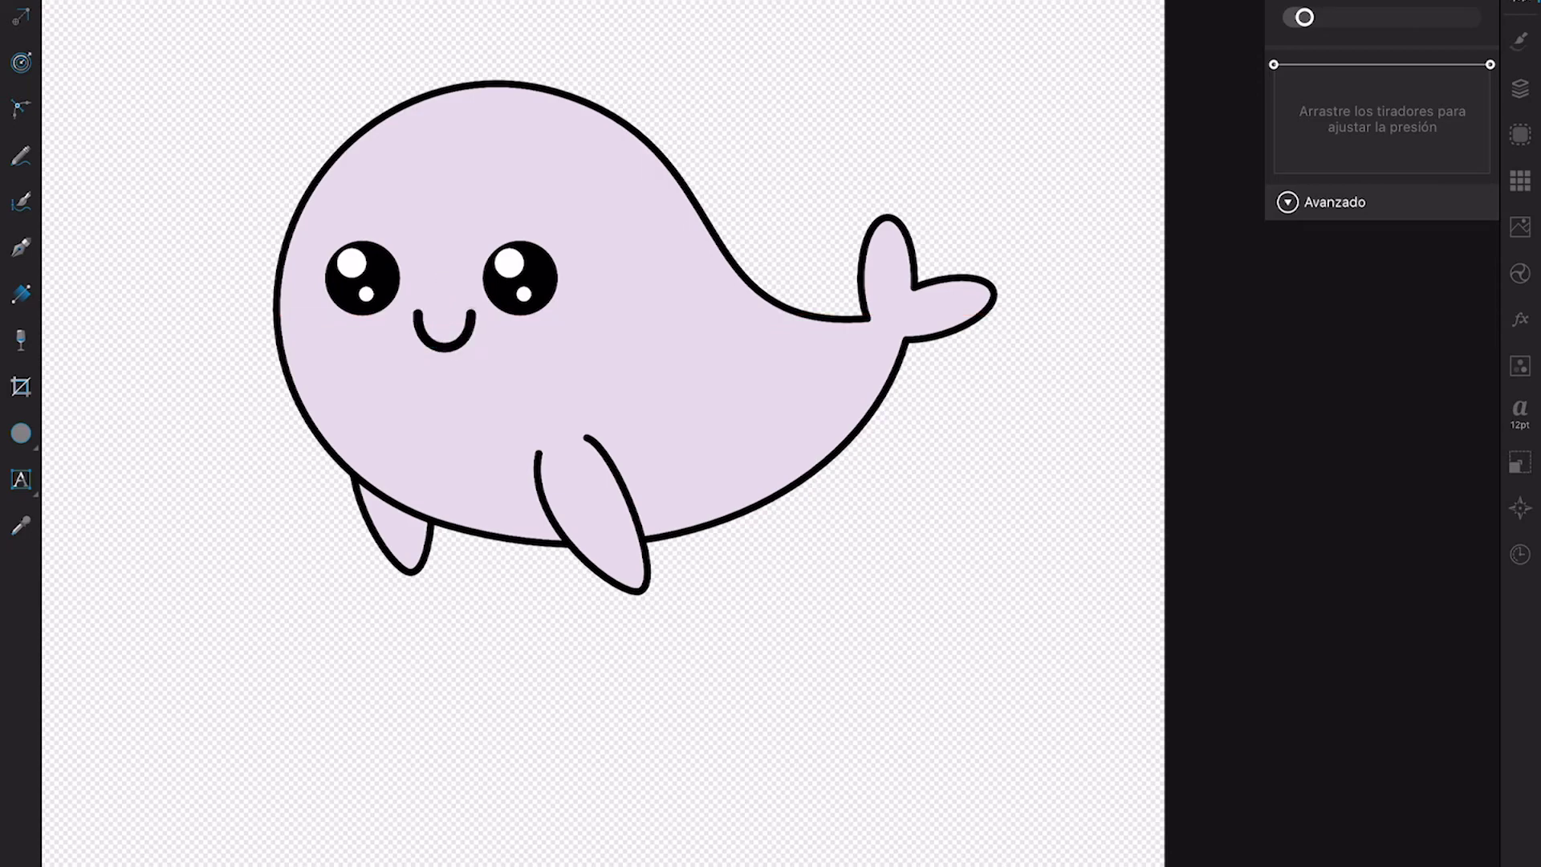
pyautogui.click(1520, 88)
pyautogui.hotkey('ctrl', 'g')
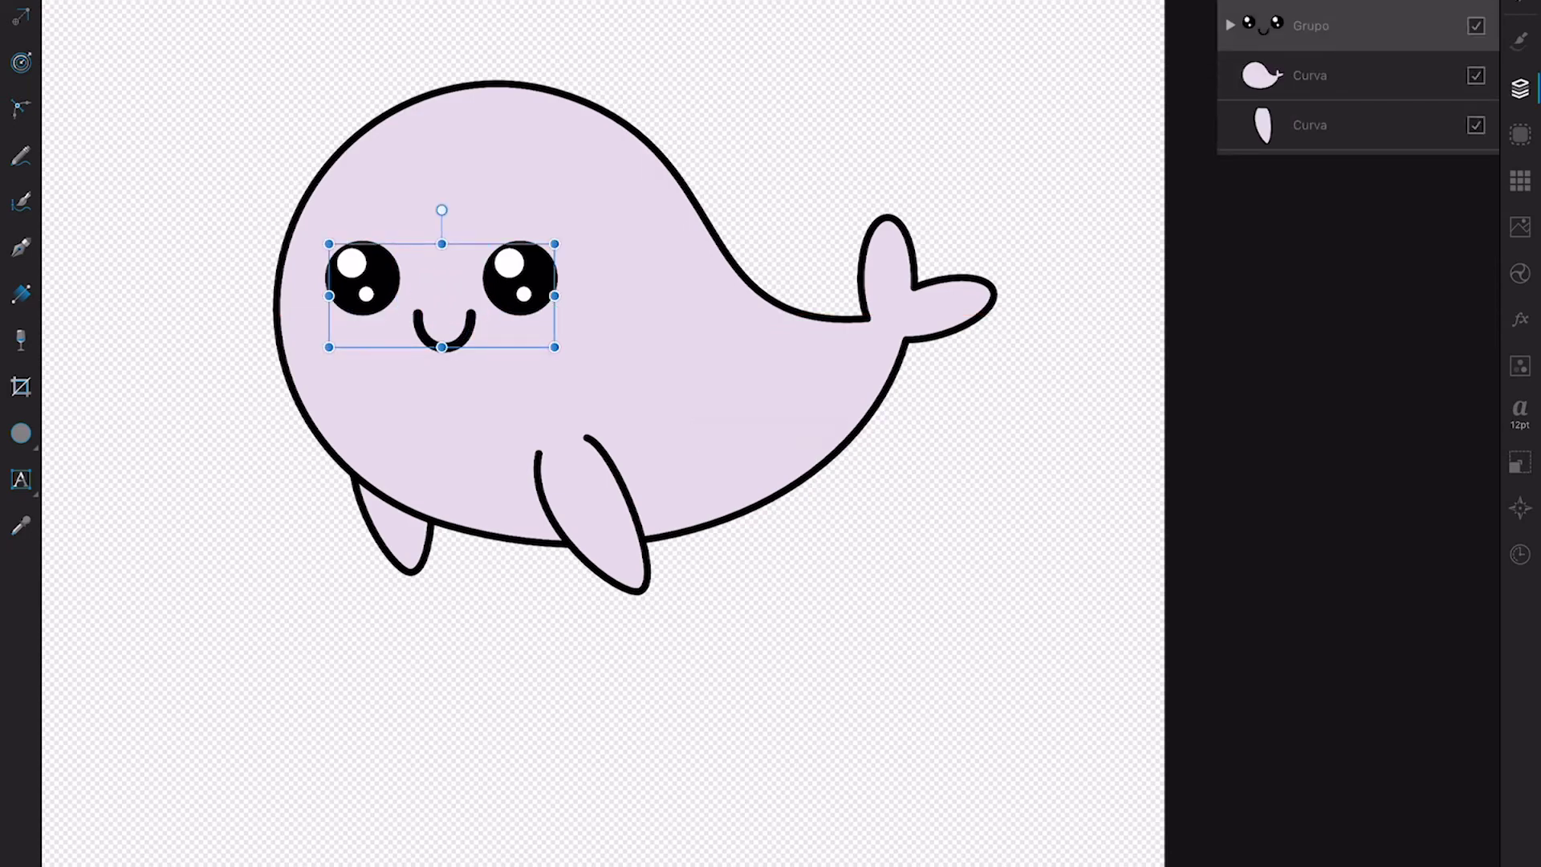
# Step: Select only the whale body to give it a pale light-blue fill
pyautogui.click(1310, 75)
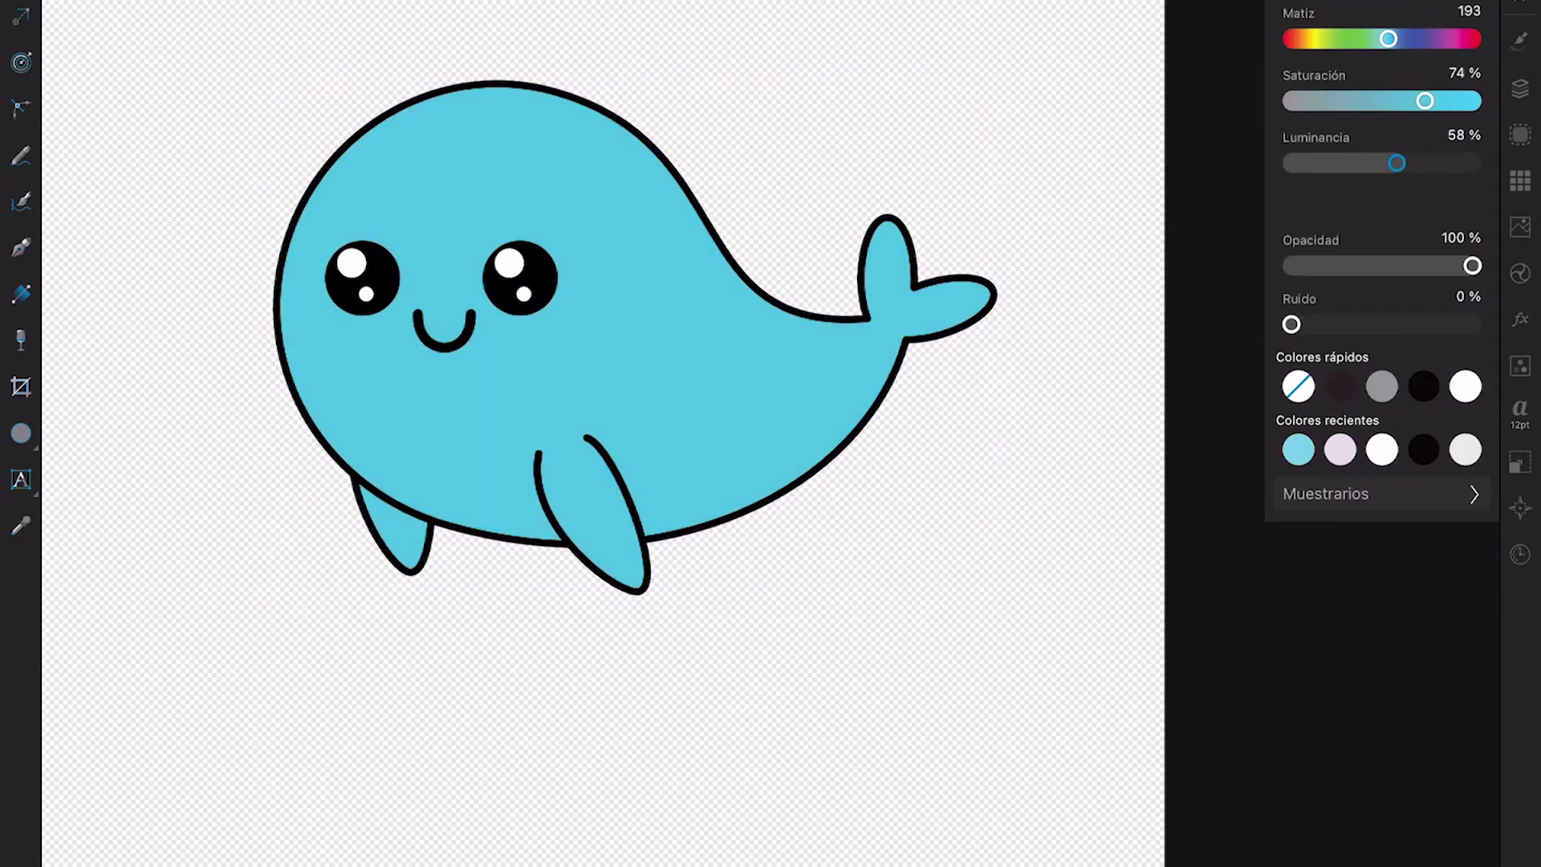
pyautogui.click(1520, 88)
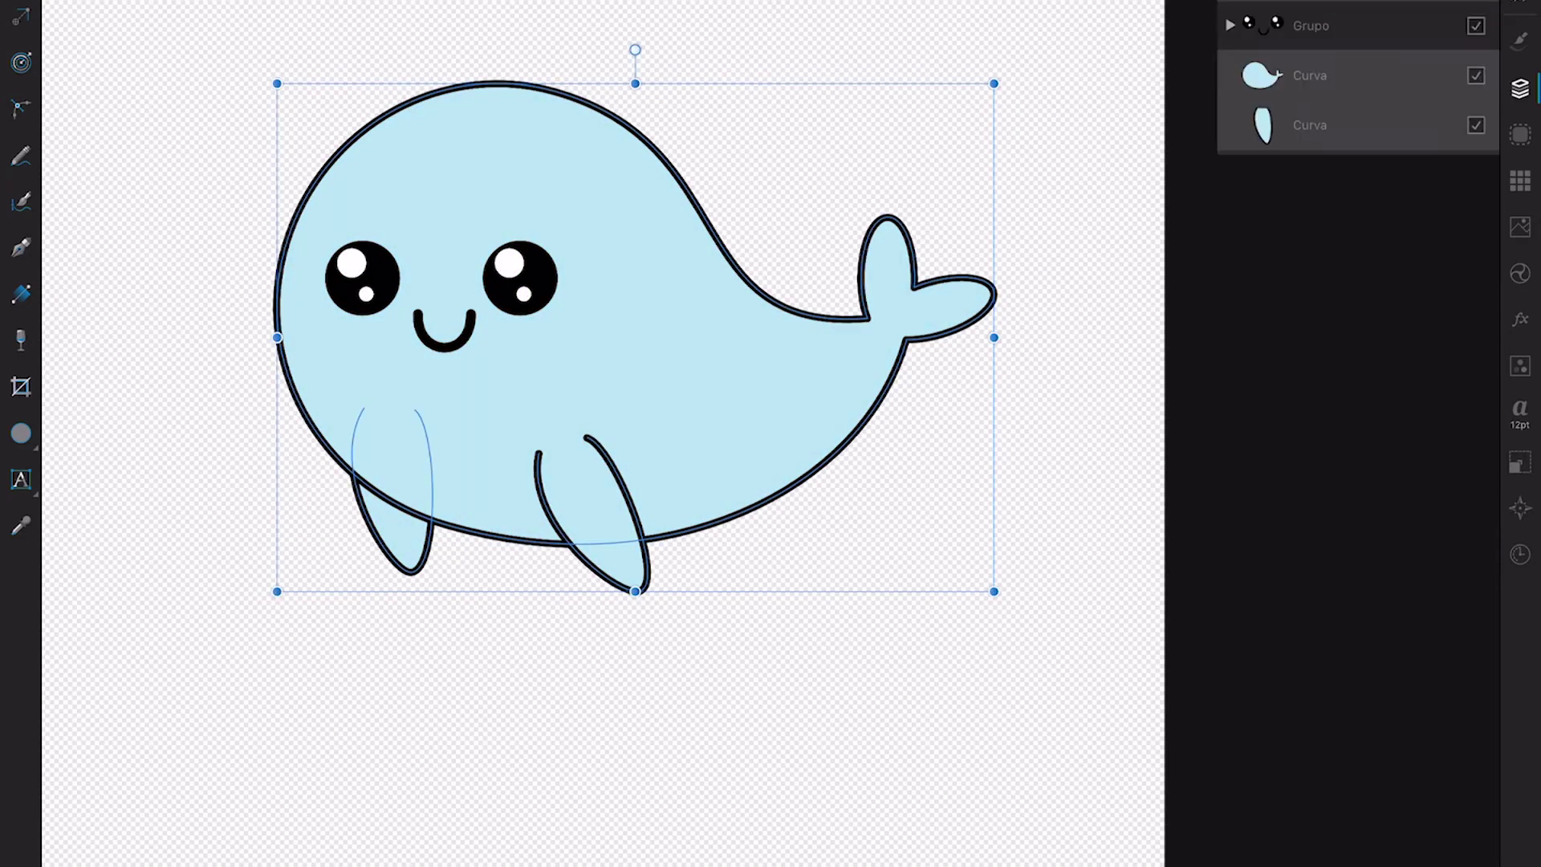
pyautogui.click(1357, 124)
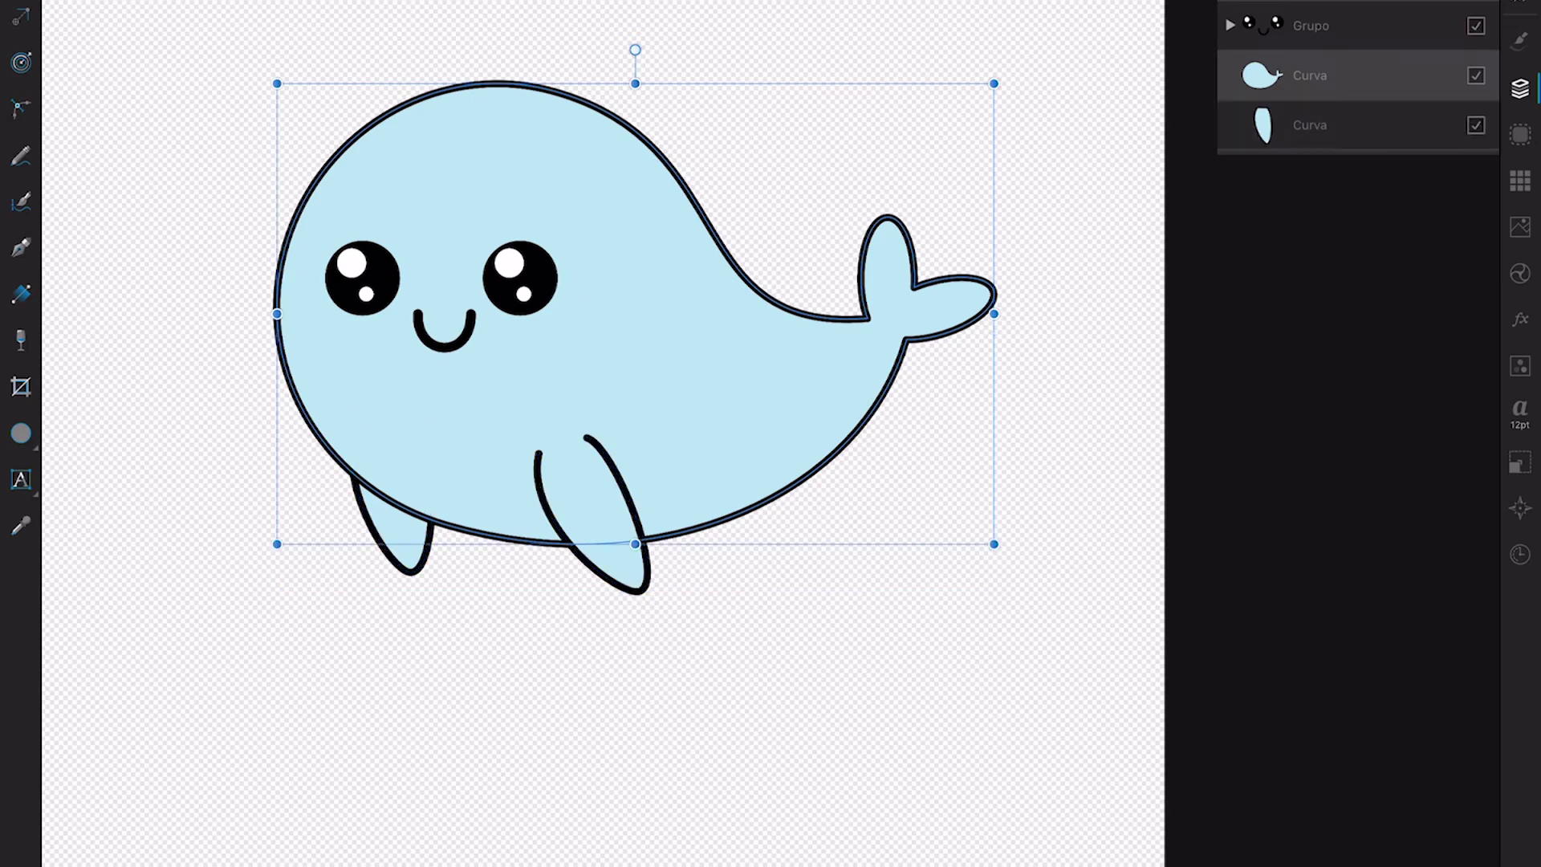
pyautogui.click(21, 155)
# Step: Draw a belly curve across the lower body, nest it inside the body layer, and reshape it
pyautogui.moveTo(224, 464)
pyautogui.mouseDown()
pyautogui.moveTo(562, 482)
pyautogui.moveTo(882, 444)
pyautogui.mouseUp()
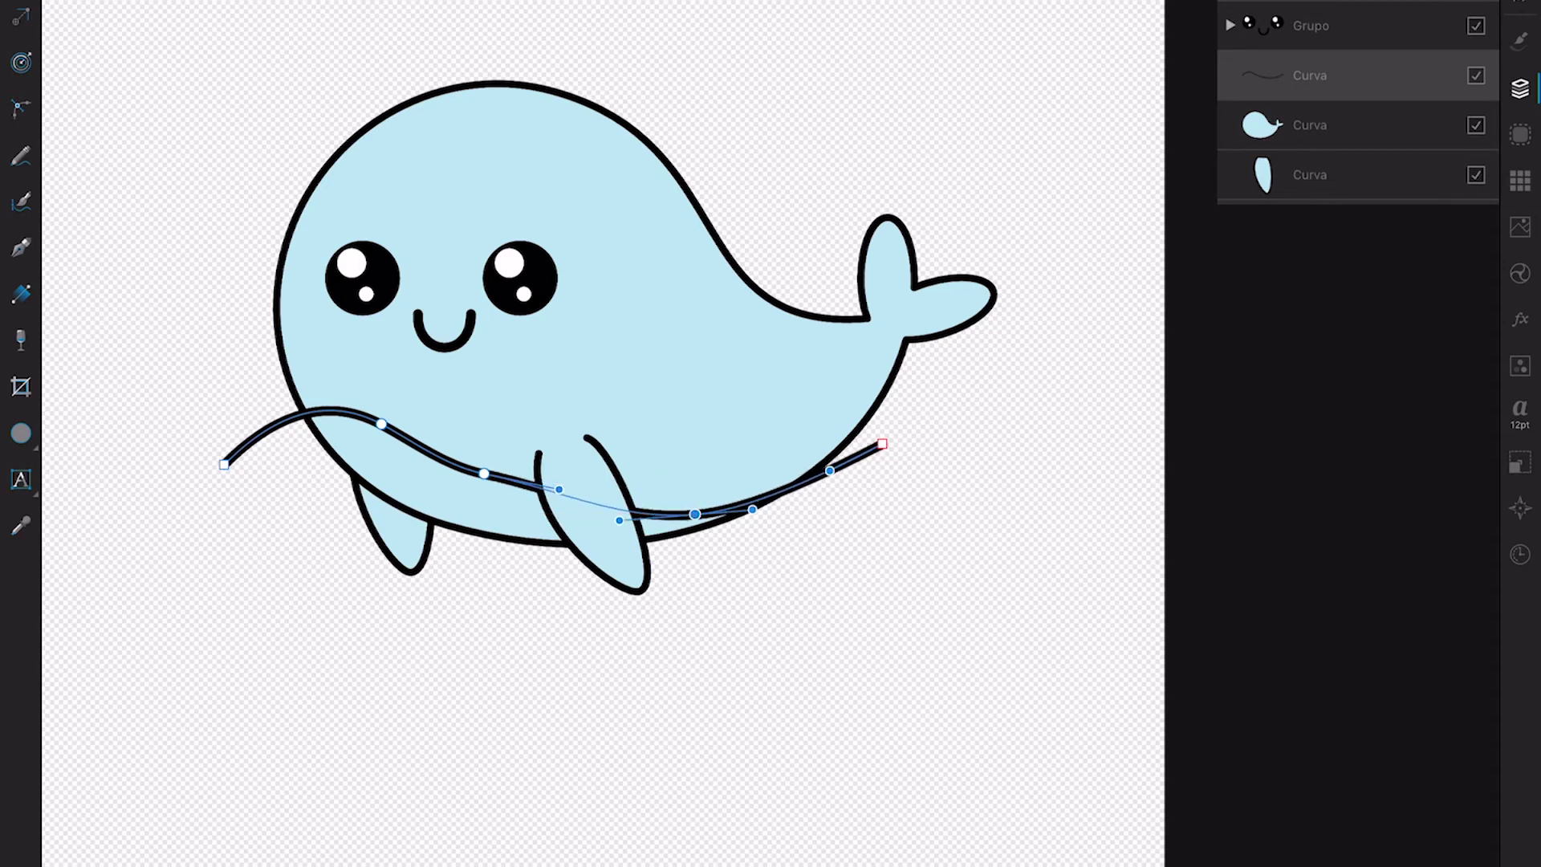
pyautogui.click(1519, 40)
pyautogui.click(1520, 88)
pyautogui.moveTo(1325, 75); pyautogui.dragTo(1300, 124)
pyautogui.moveTo(484, 474); pyautogui.dragTo(518, 459)
pyautogui.moveTo(692, 503); pyautogui.dragTo(677, 500)
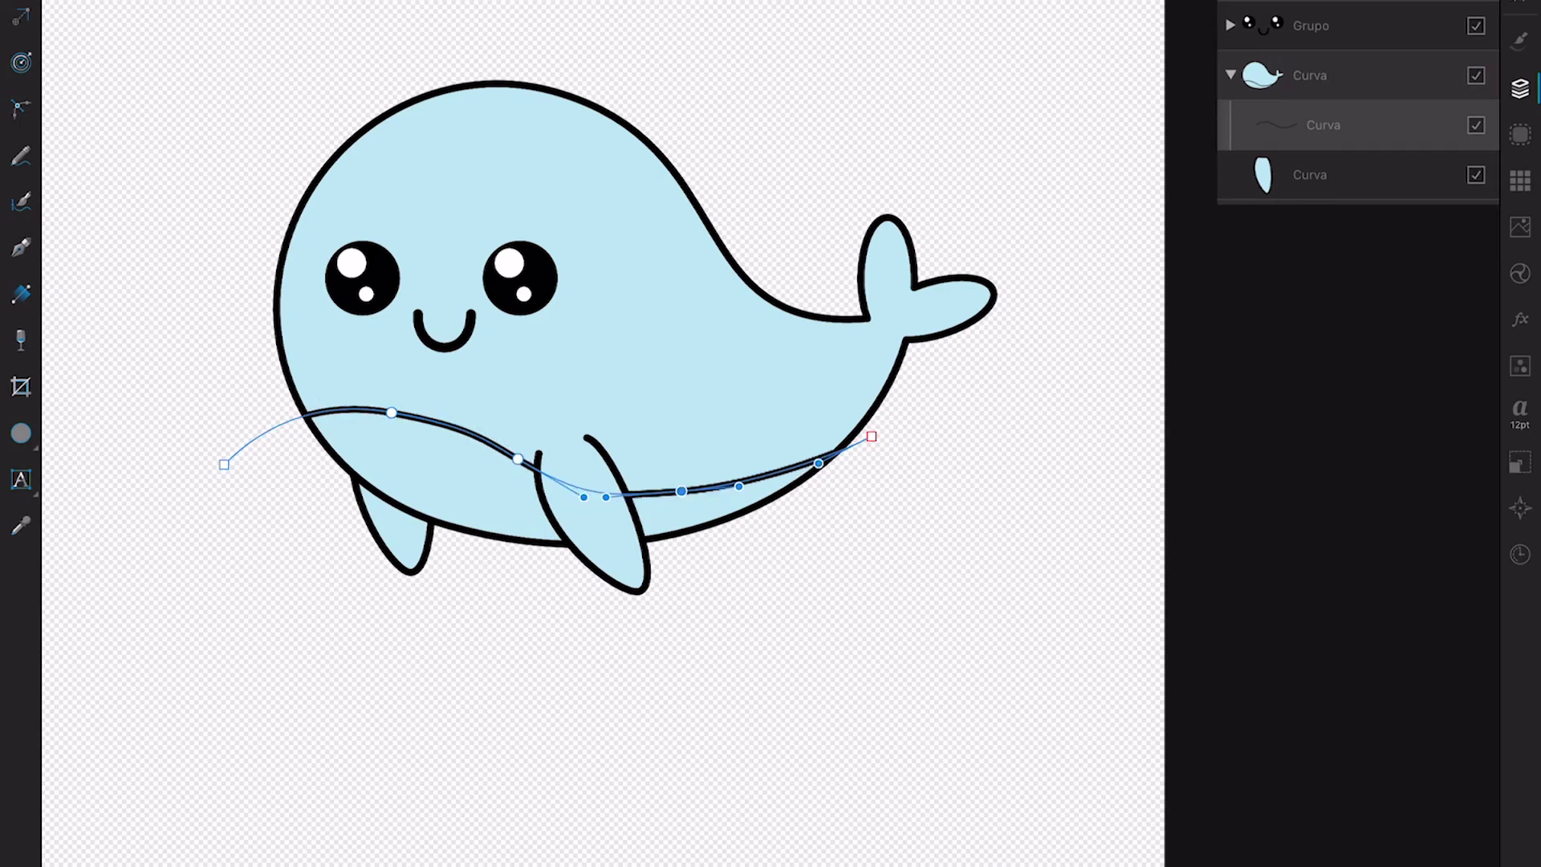
pyautogui.moveTo(871, 436); pyautogui.dragTo(865, 426)
pyautogui.moveTo(391, 413); pyautogui.dragTo(390, 409)
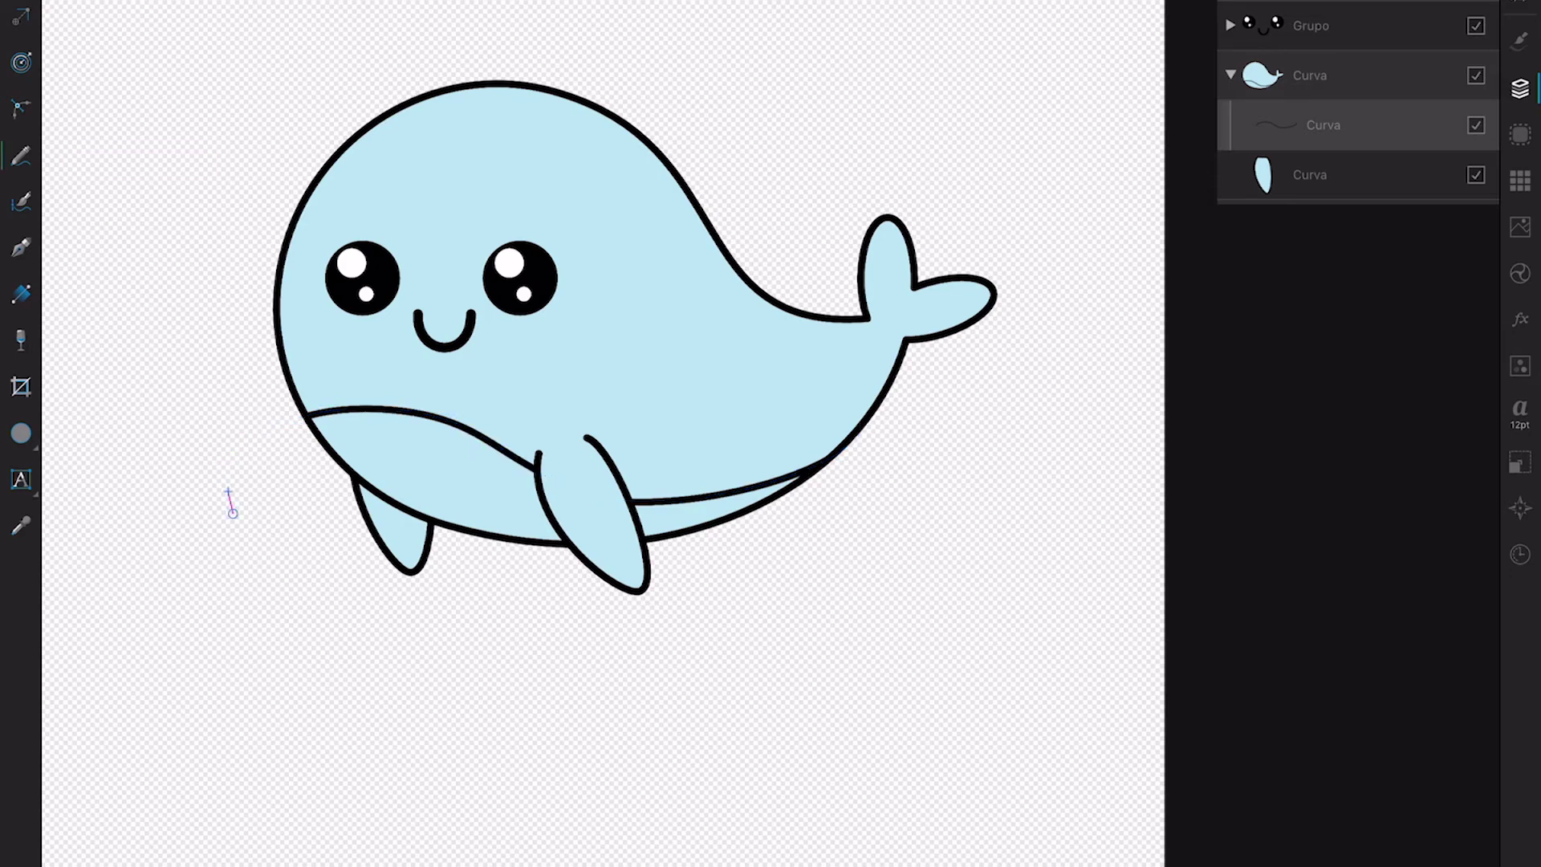
# Step: Close the belly with a second stroke, join the curves, and fill the shape pale pink
pyautogui.moveTo(226, 483); pyautogui.dragTo(857, 477)
pyautogui.moveTo(219, 416); pyautogui.dragTo(272, 472)
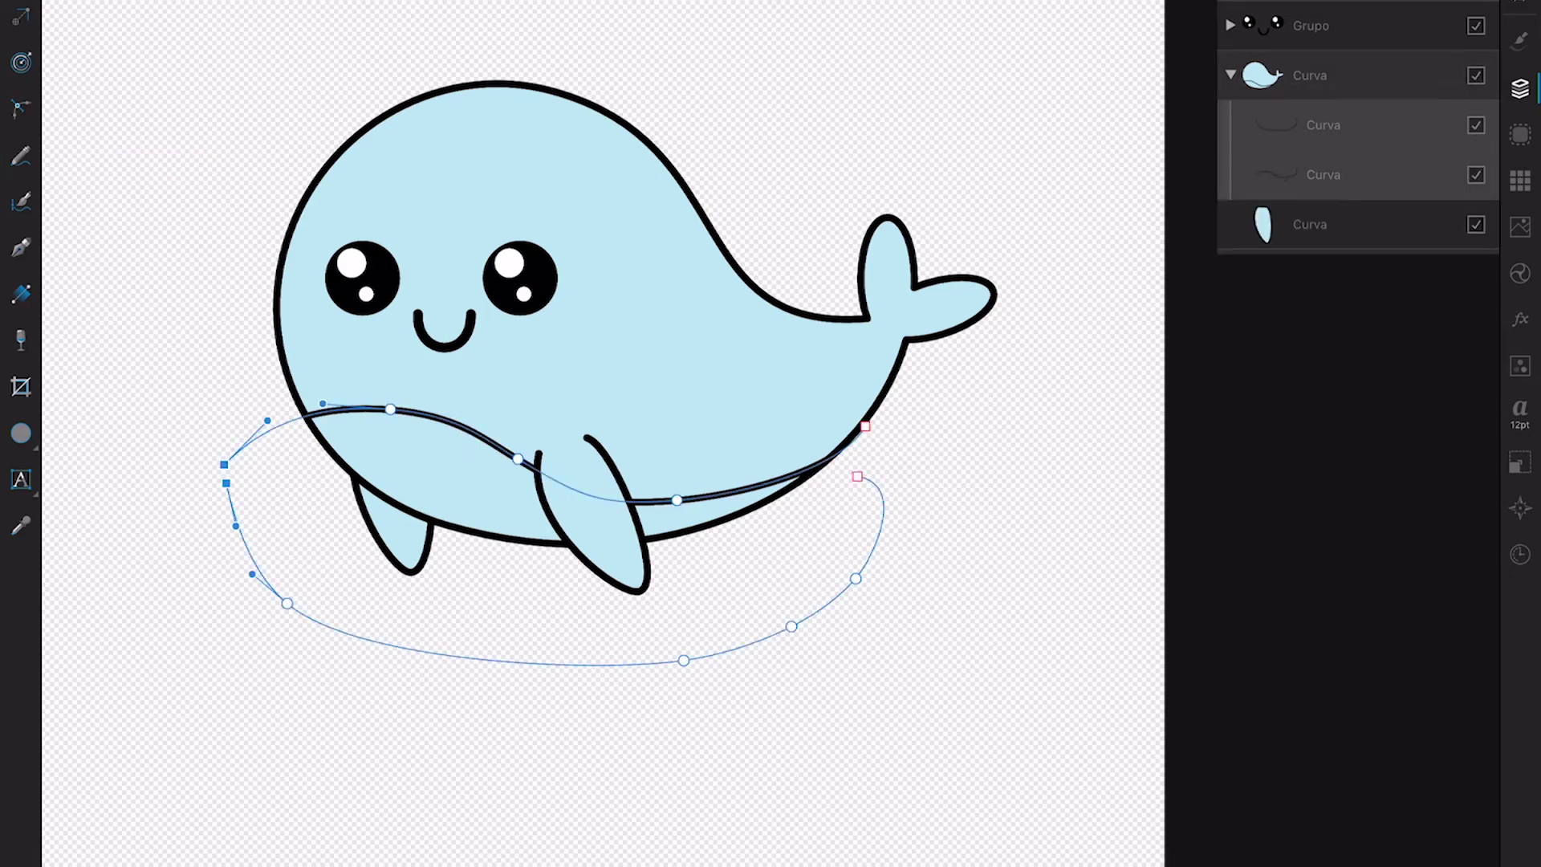
pyautogui.moveTo(850, 409); pyautogui.dragTo(893, 482)
pyautogui.click(1520, 181)
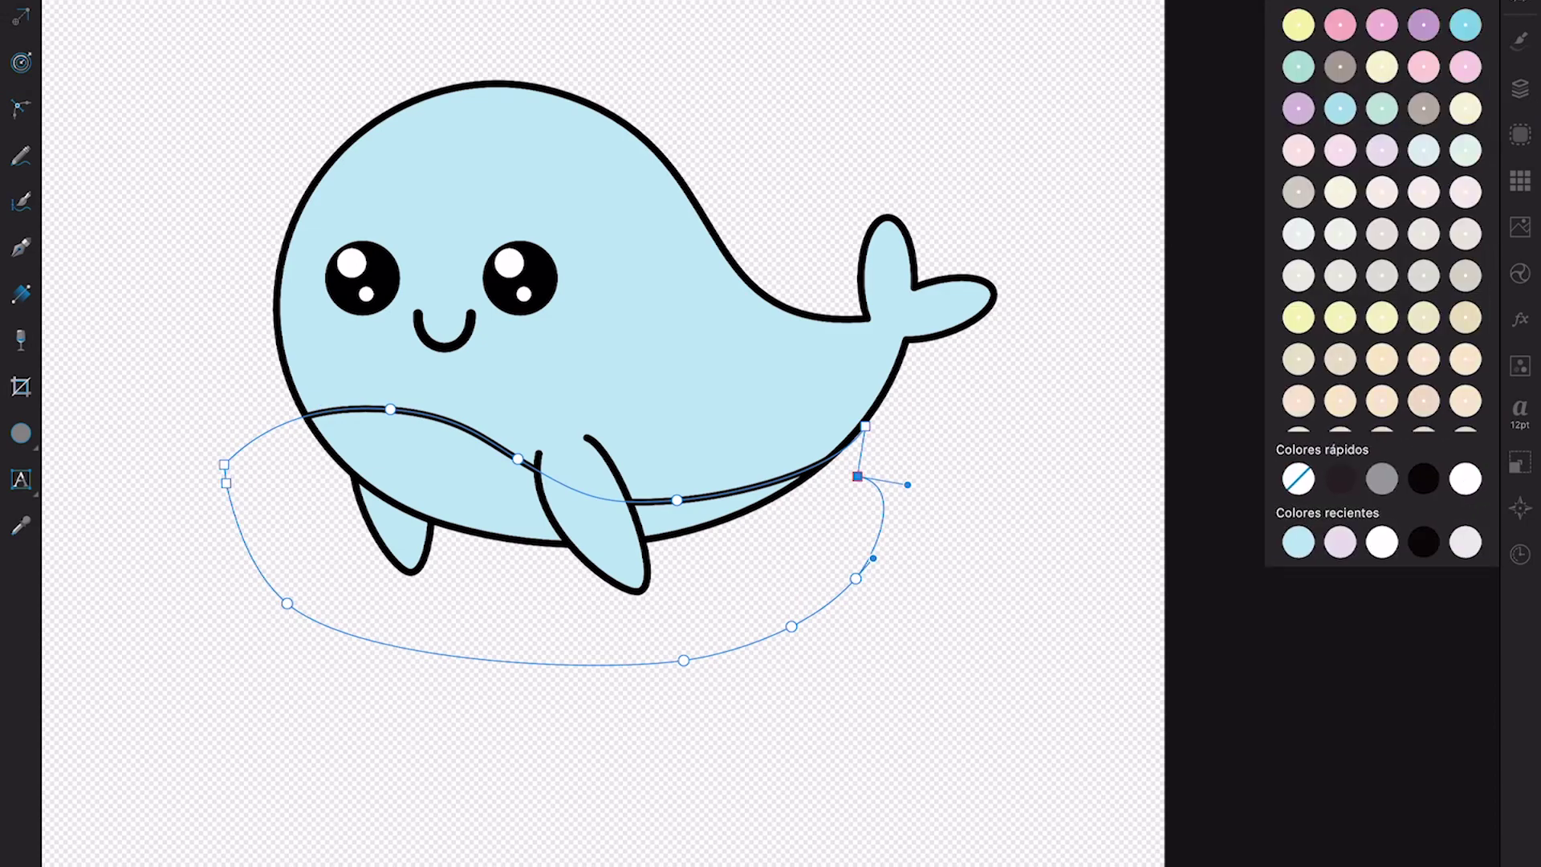
pyautogui.click(1298, 542)
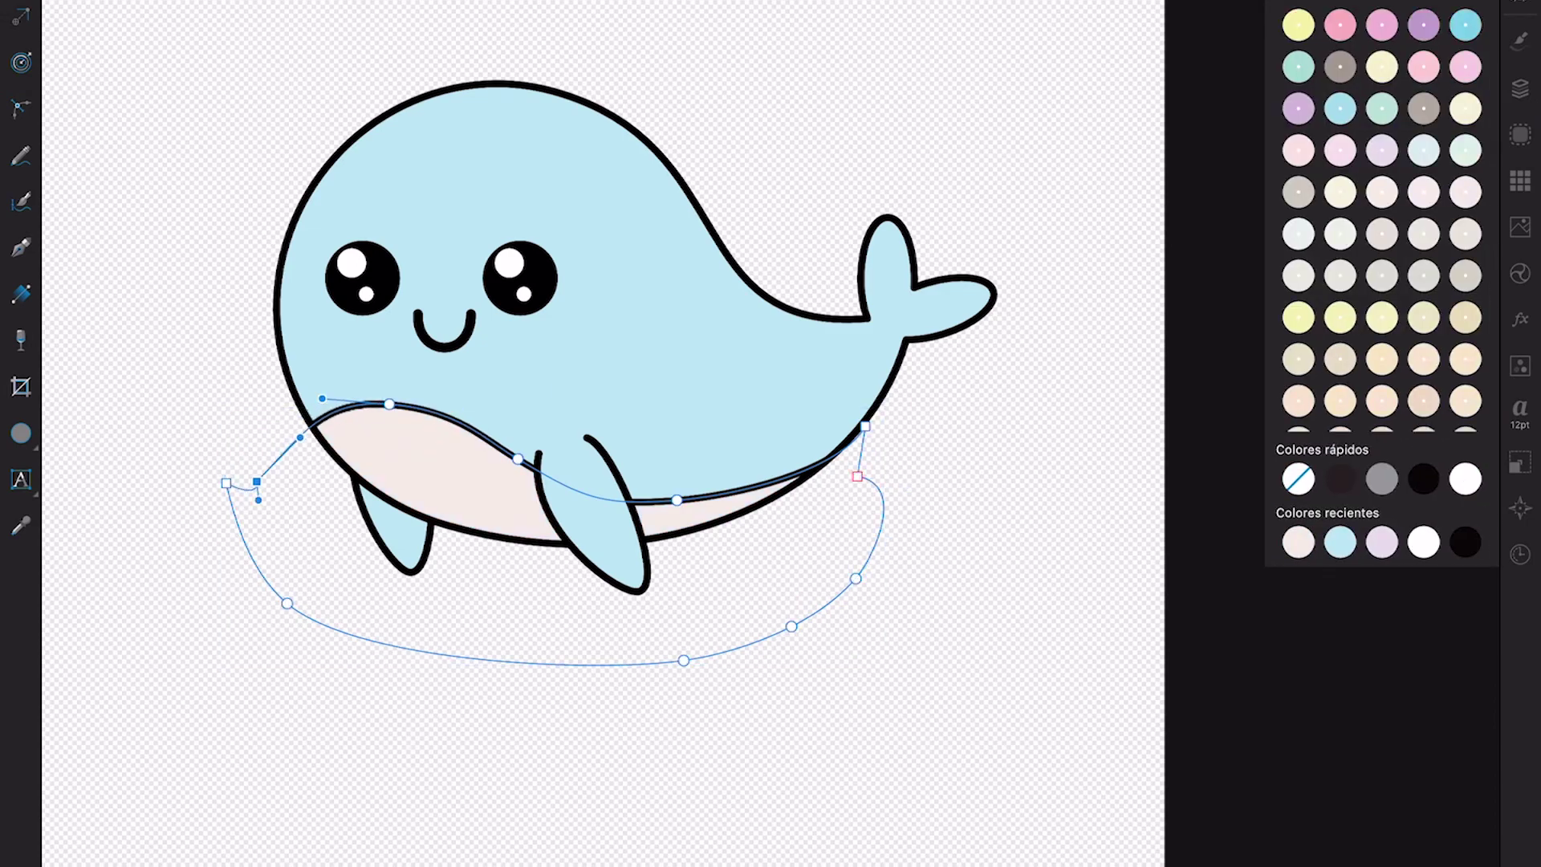
pyautogui.moveTo(224, 464); pyautogui.dragTo(251, 493)
pyautogui.click(1520, 89)
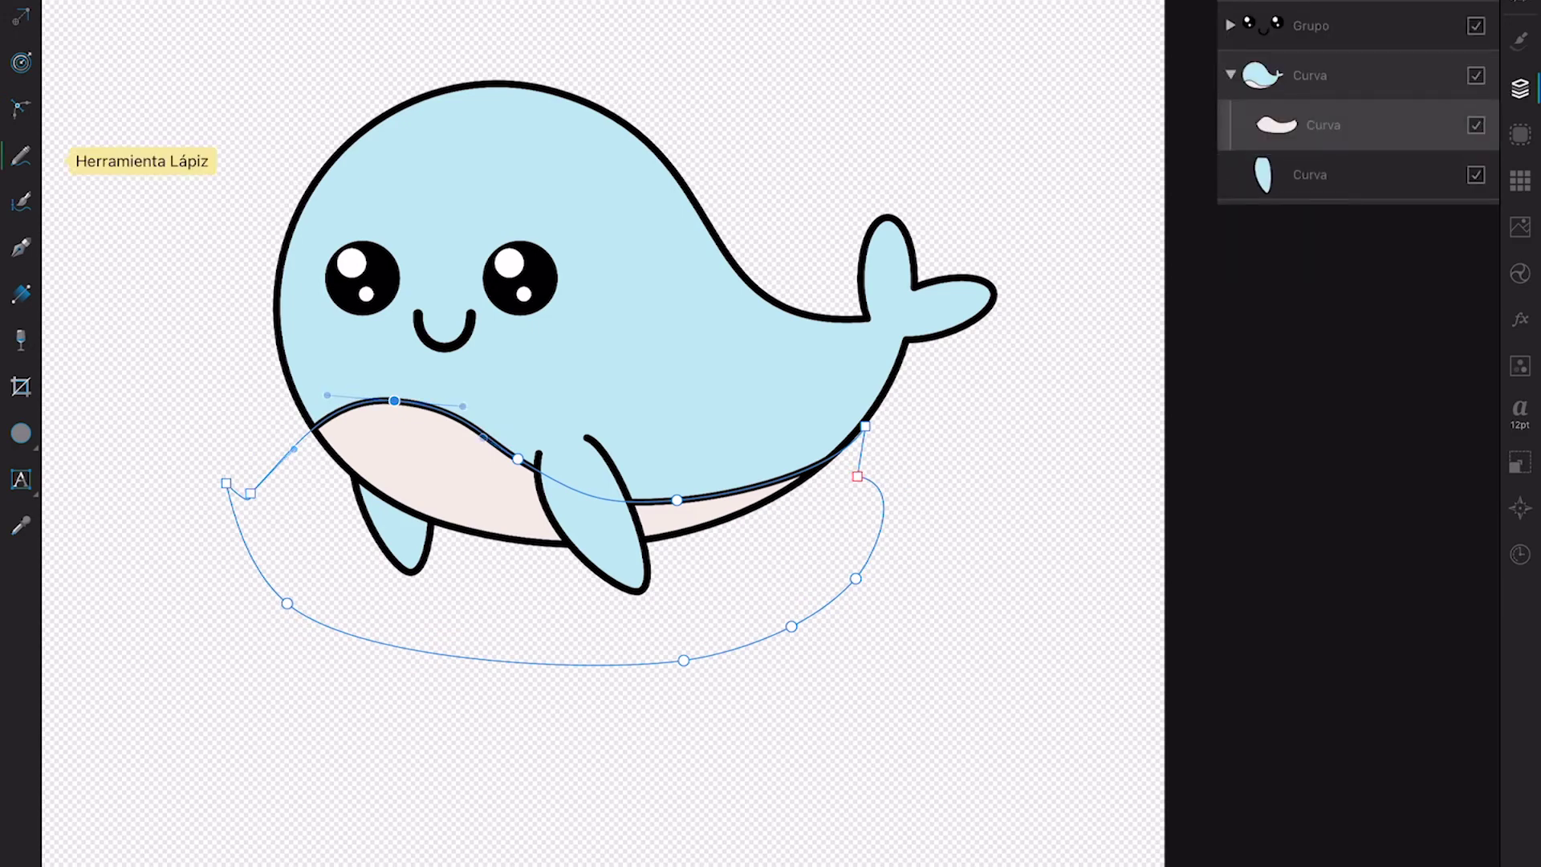
pyautogui.moveTo(356, 386); pyautogui.dragTo(370, 492)
# Step: Draw three more belly stripes, nest them inside the belly shape, and bend the last stripe's end
pyautogui.moveTo(407, 386); pyautogui.dragTo(439, 526)
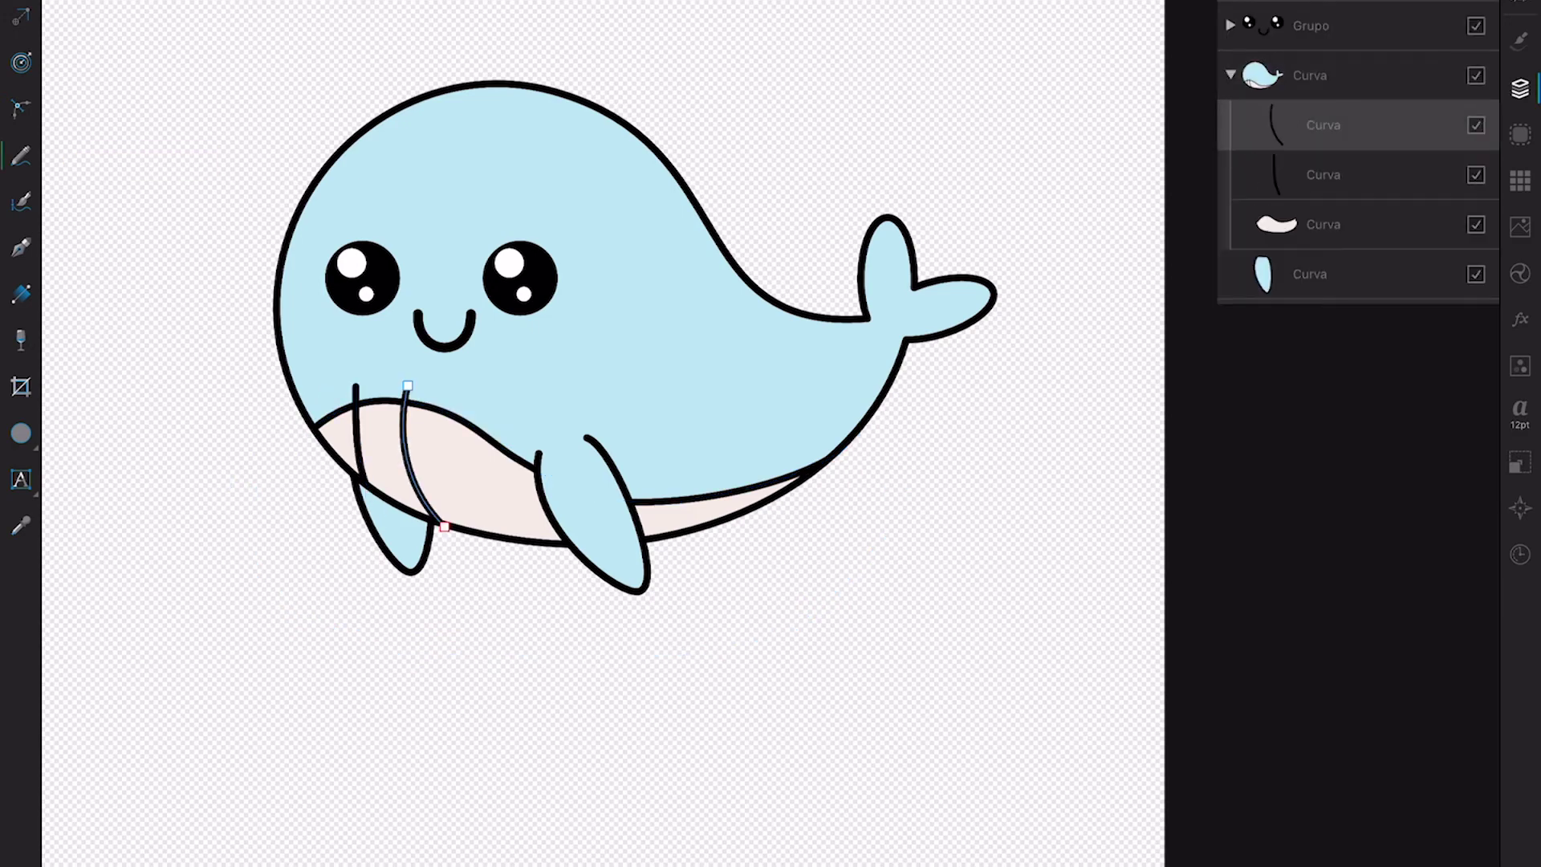
pyautogui.moveTo(452, 394); pyautogui.dragTo(500, 536)
pyautogui.moveTo(499, 423); pyautogui.dragTo(553, 539)
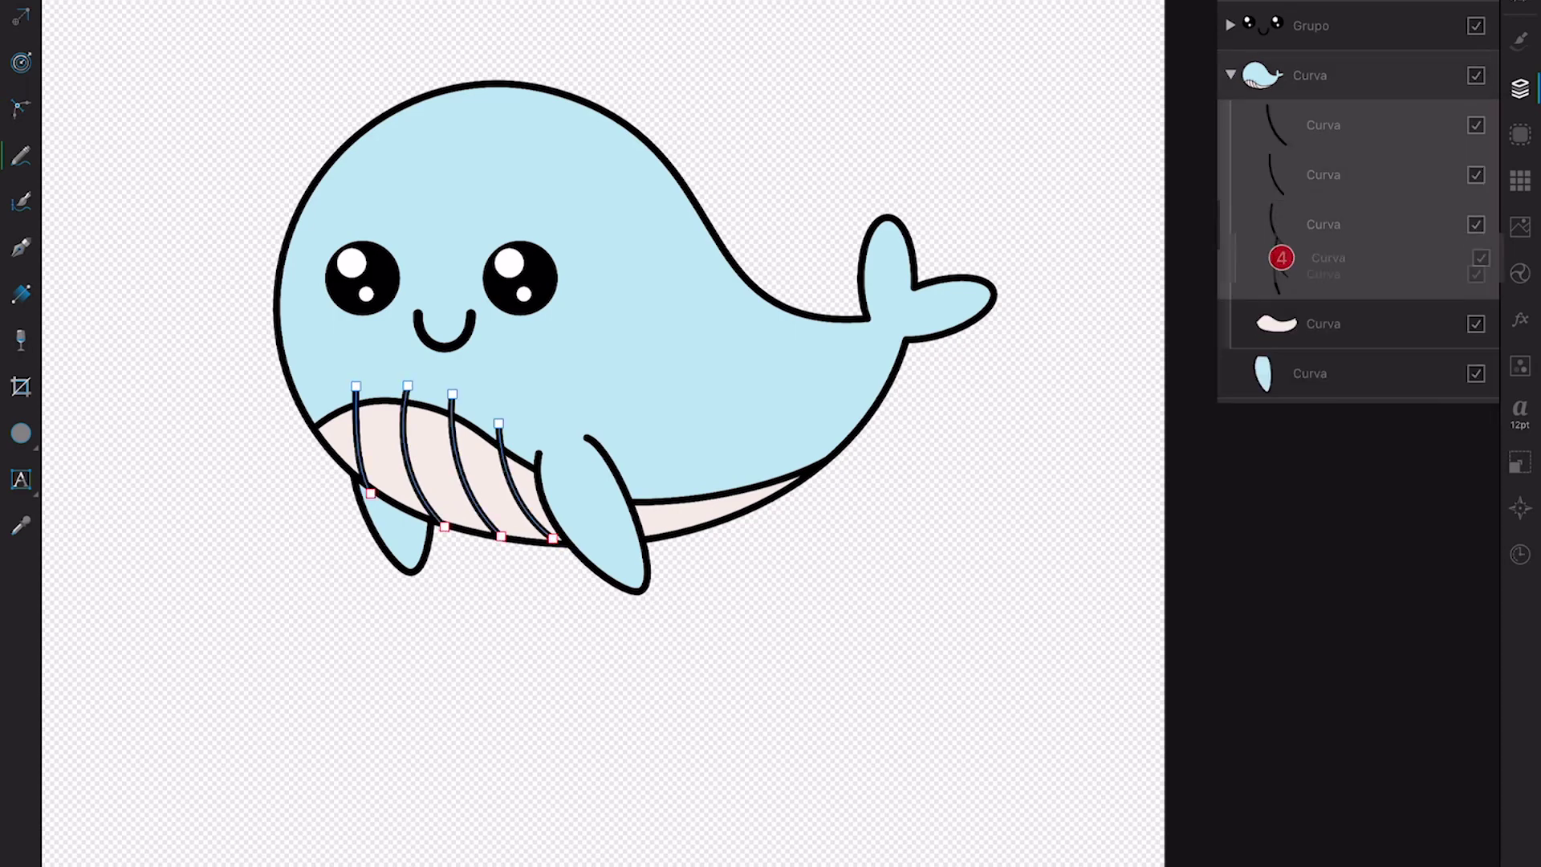
pyautogui.moveTo(1273, 233); pyautogui.dragTo(1323, 323)
pyautogui.click(1337, 324)
pyautogui.moveTo(371, 492); pyautogui.dragTo(397, 521)
pyautogui.press('Escape')
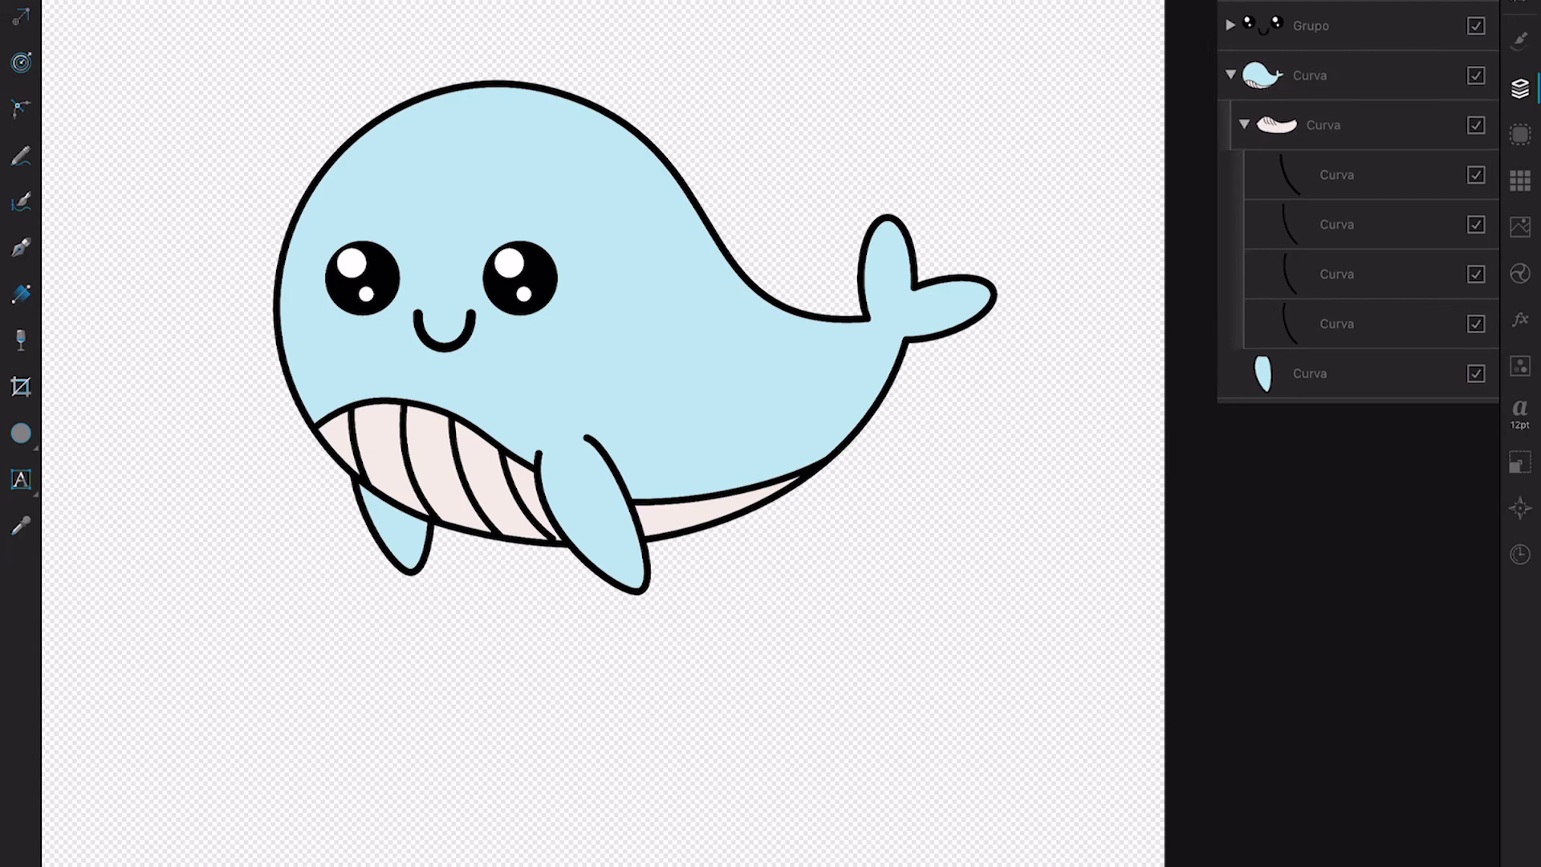
pyautogui.click(498, 434)
pyautogui.press('Escape')
pyautogui.hotkey('ctrl', '0')
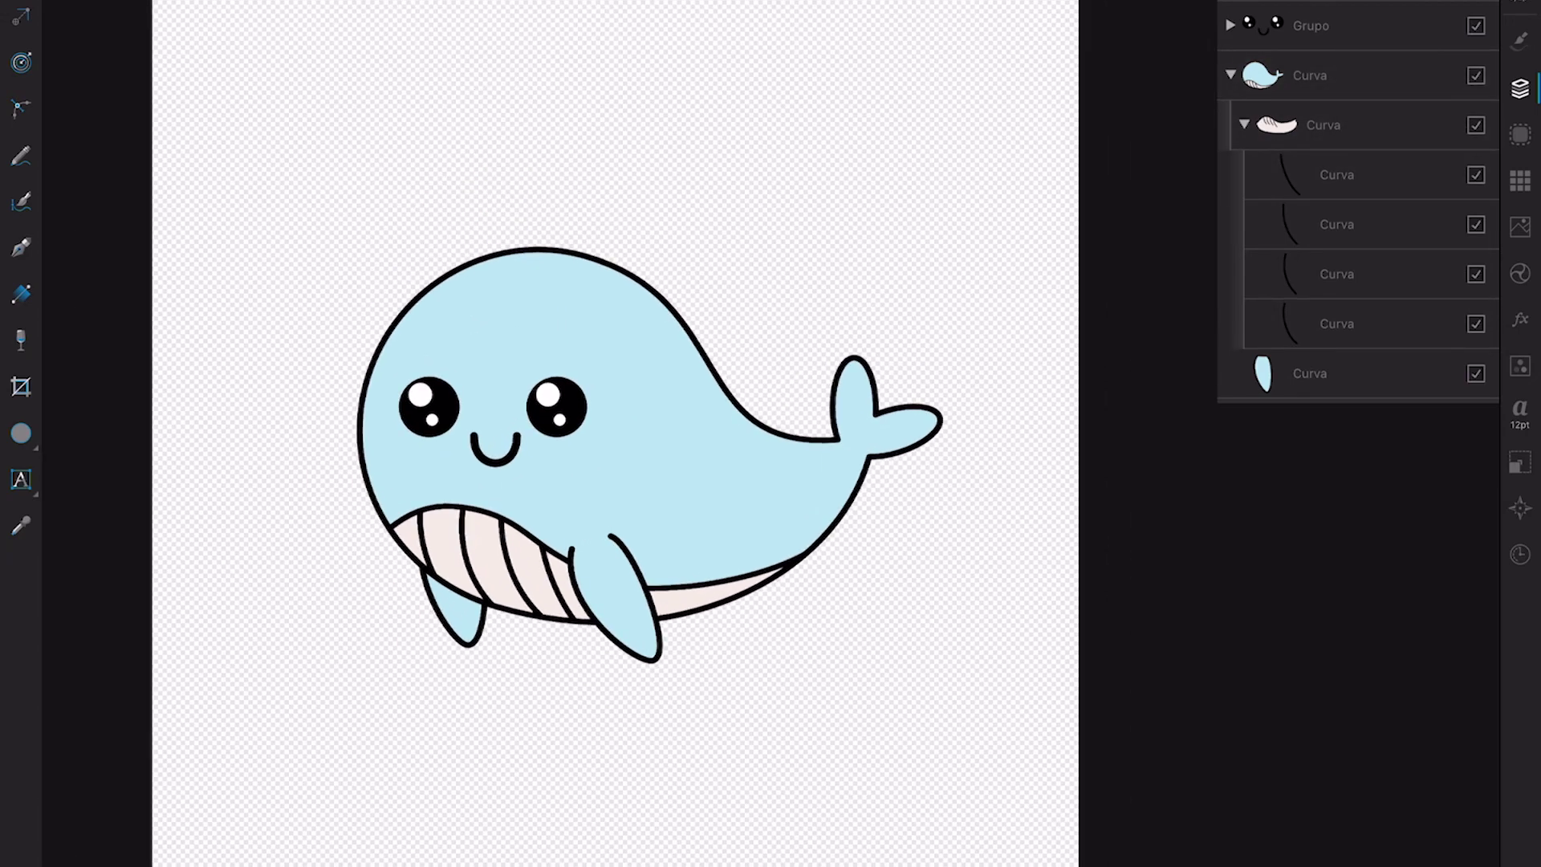
# Step: Pencil a small blowhole arc on top of the whale's head, removing an extra arc
pyautogui.click(21, 157)
pyautogui.moveTo(567, 275); pyautogui.dragTo(571, 277)
pyautogui.scroll(5, 562, 277)
pyautogui.moveTo(664, 303); pyautogui.dragTo(819, 303)
pyautogui.scroll(-3, 739, 305)
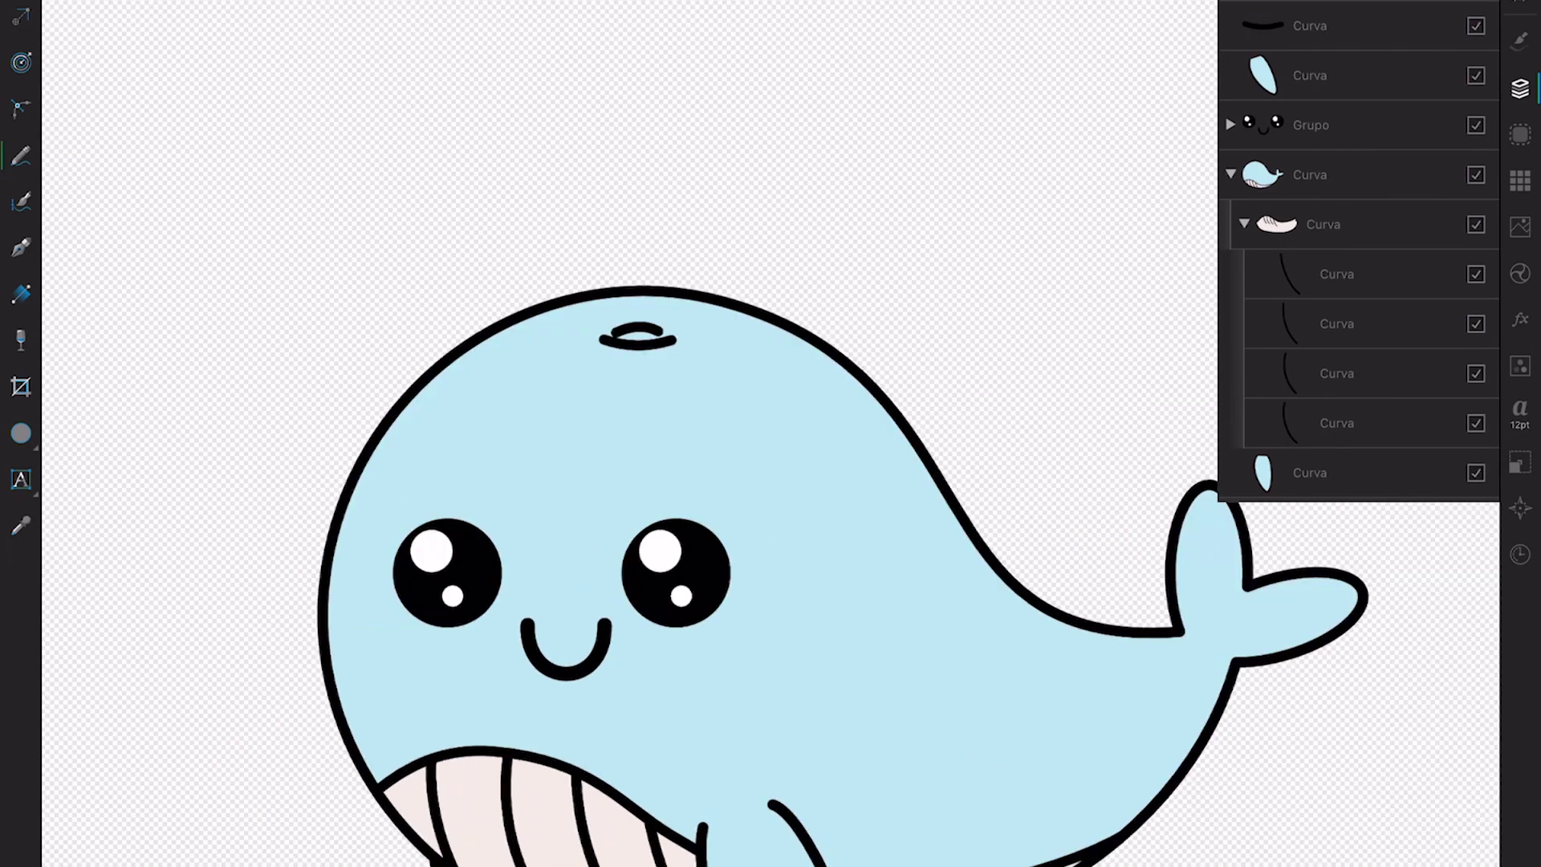
pyautogui.scroll(-3, 562, 481)
pyautogui.hotkey('ctrl', 'z')
pyautogui.scroll(1, 562, 482)
pyautogui.scroll(-1, 562, 482)
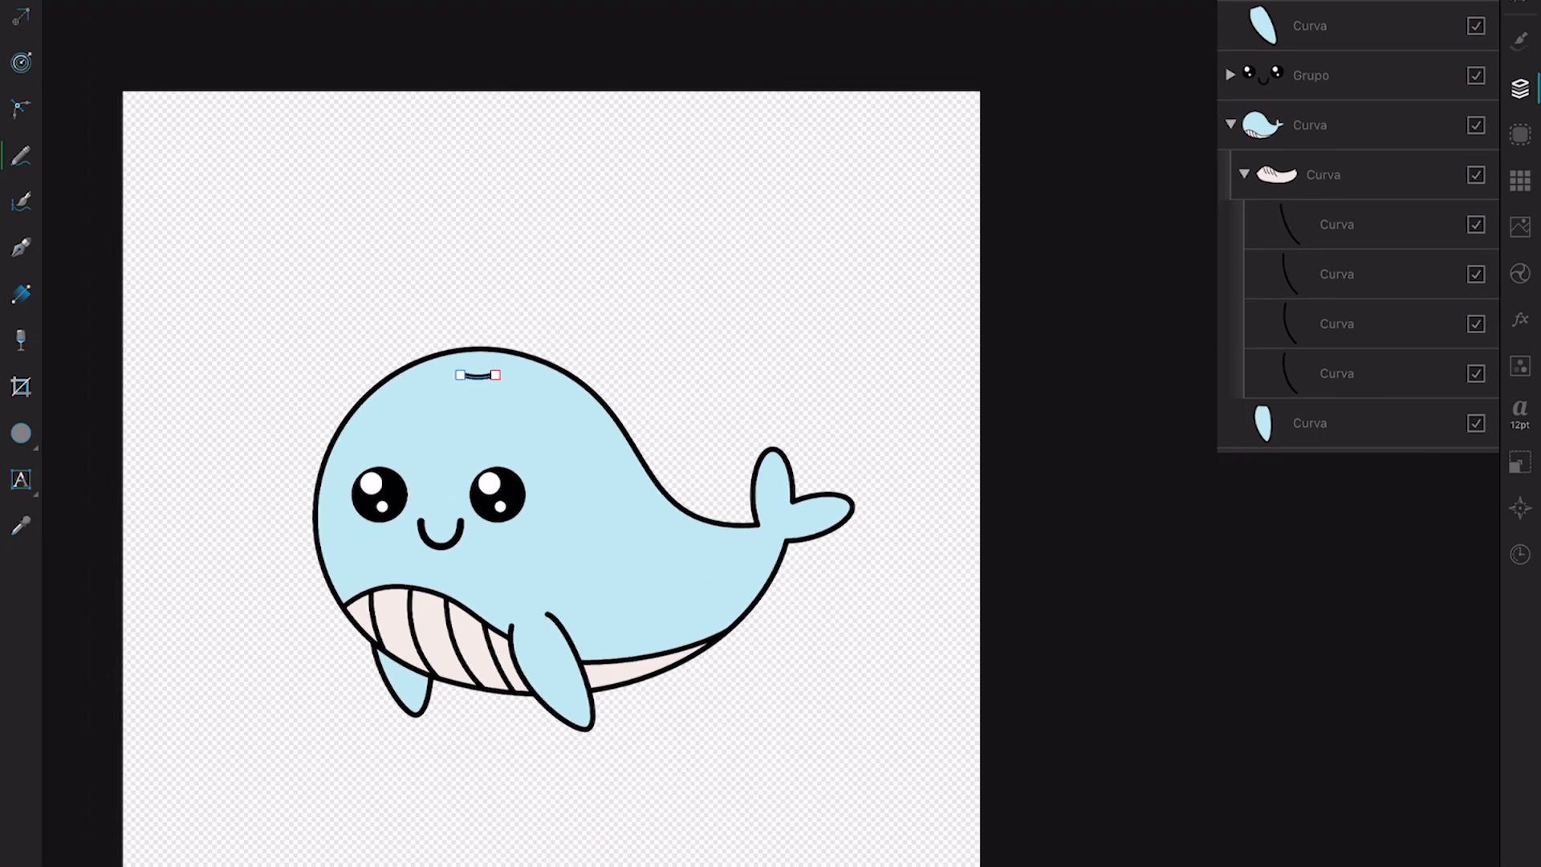
pyautogui.scroll(-1, 608, 150)
# Step: Group all the whale parts and enlarge the whale, centring it on the page
pyautogui.click(1231, 124)
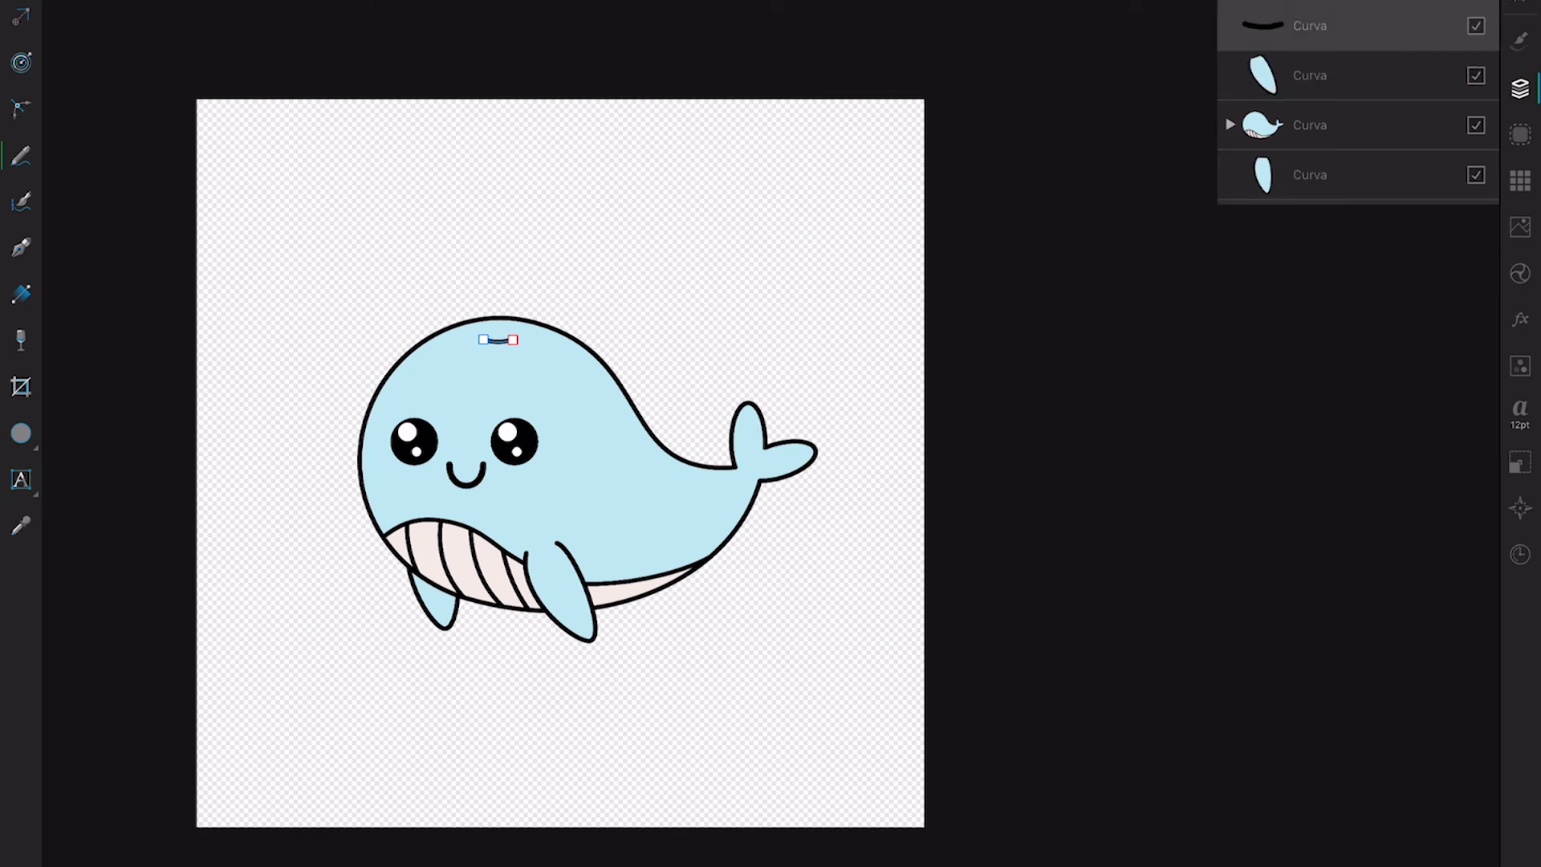
pyautogui.click(1357, 75)
pyautogui.hotkey('ctrl', 'a')
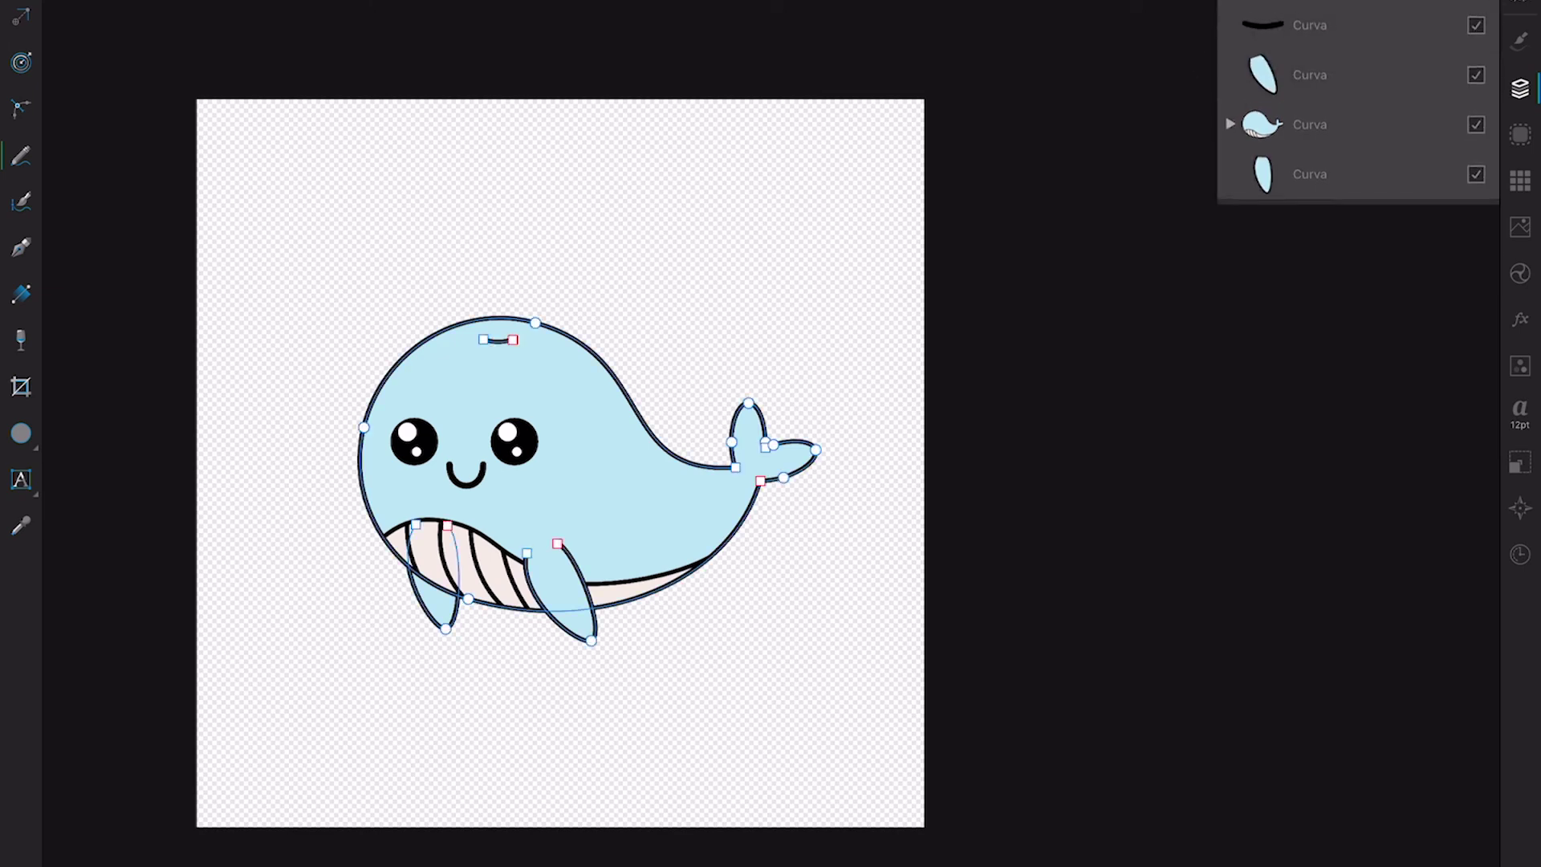
pyautogui.hotkey('ctrl', 'g')
pyautogui.moveTo(352, 312); pyautogui.dragTo(240, 236)
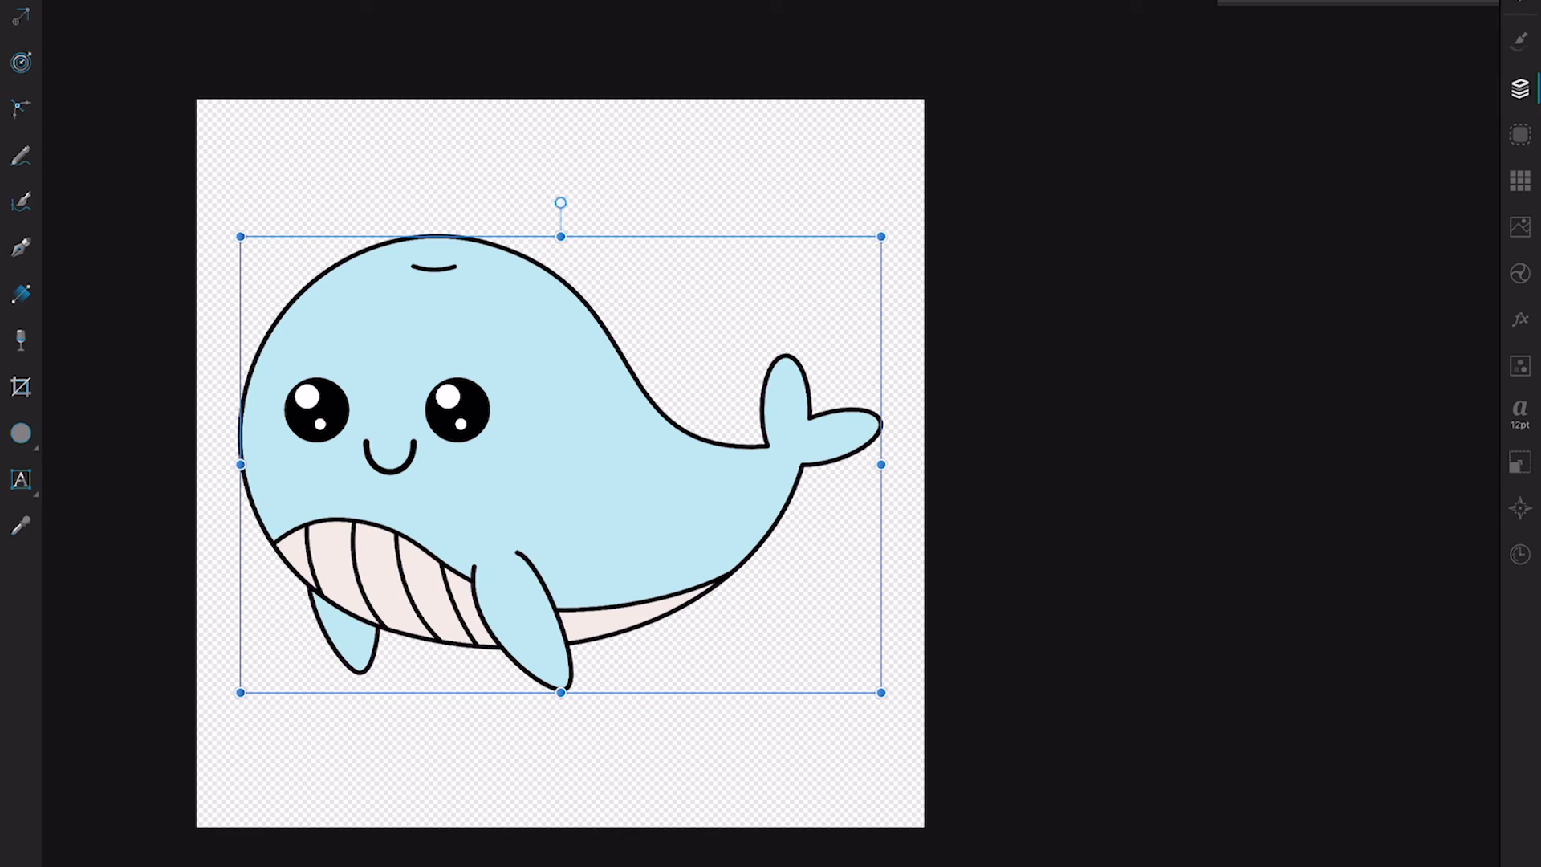
# Step: Draw a square rectangle covering the whole page
pyautogui.click(21, 433)
pyautogui.click(161, 85)
pyautogui.moveTo(169, 53); pyautogui.dragTo(976, 863)
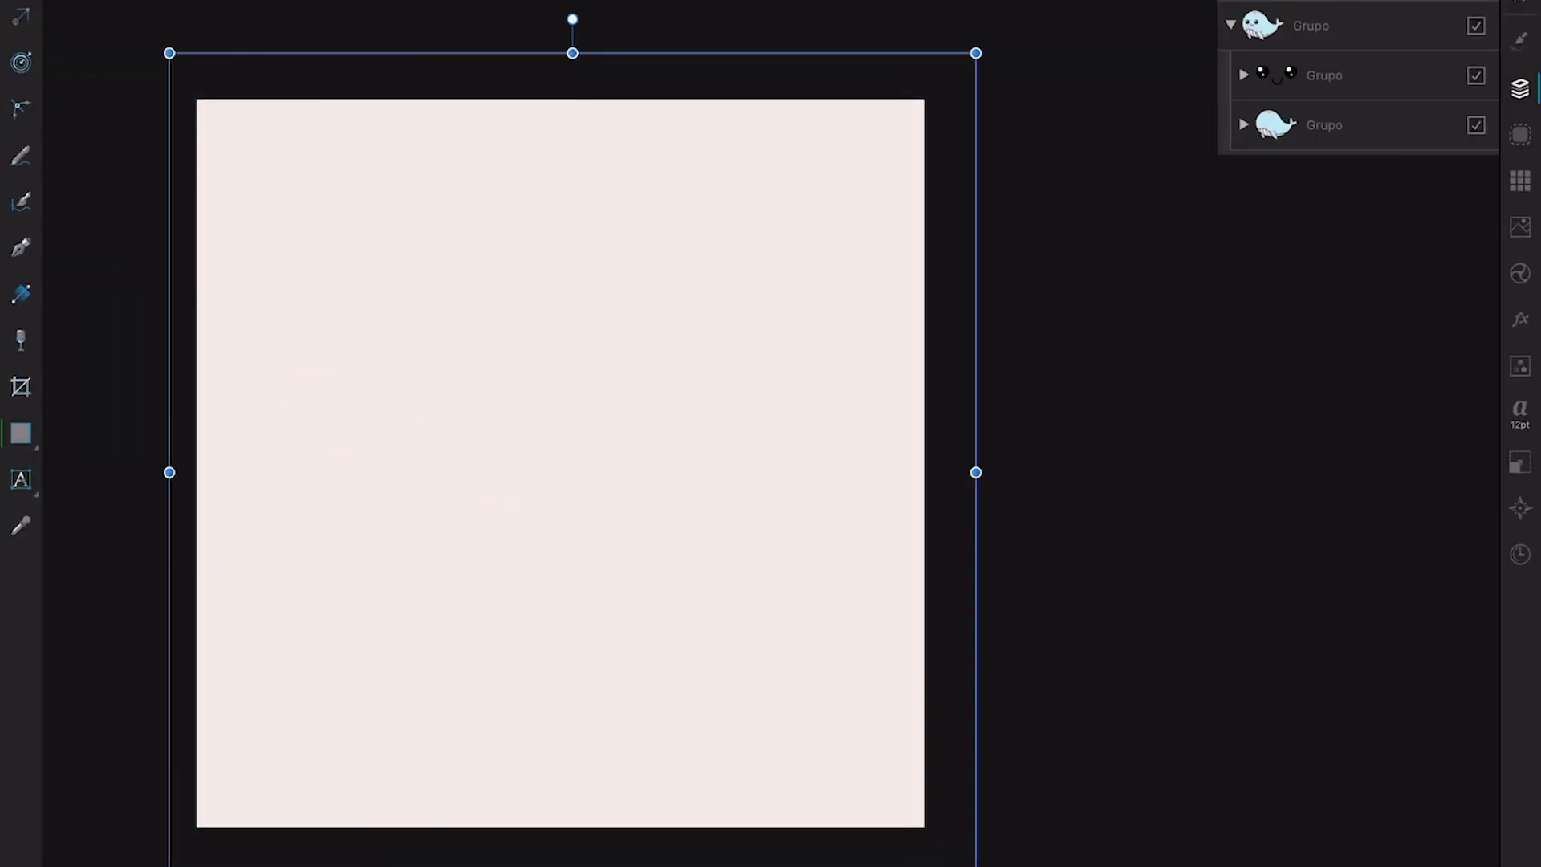
# Step: Send the square behind the whale and give it a light swatch fill
pyautogui.hotkey('ctrl', 'shift', '[')
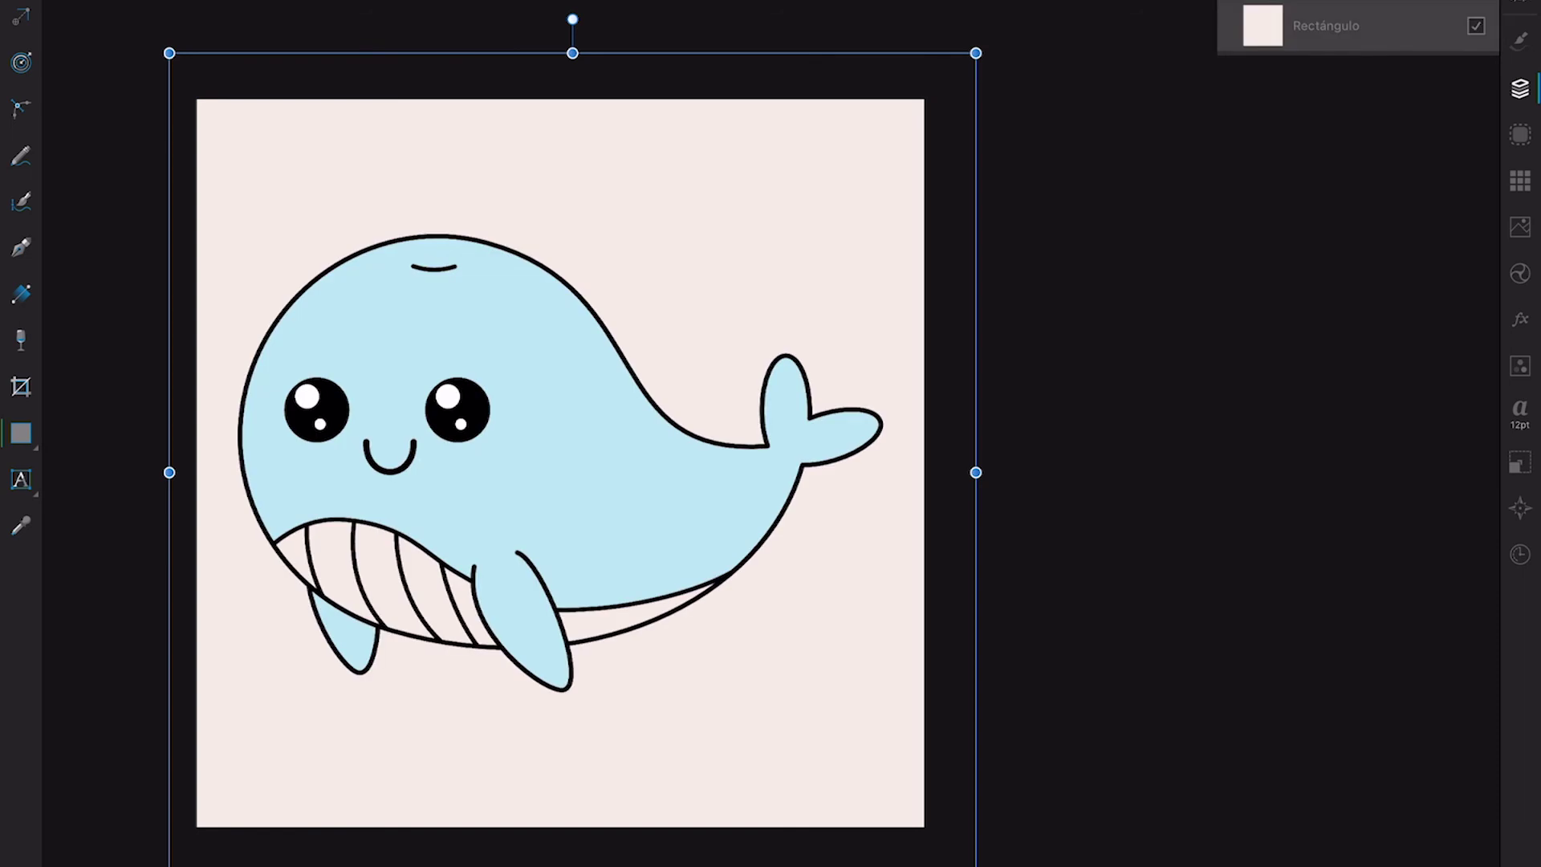
pyautogui.click(1521, 181)
pyautogui.click(1340, 542)
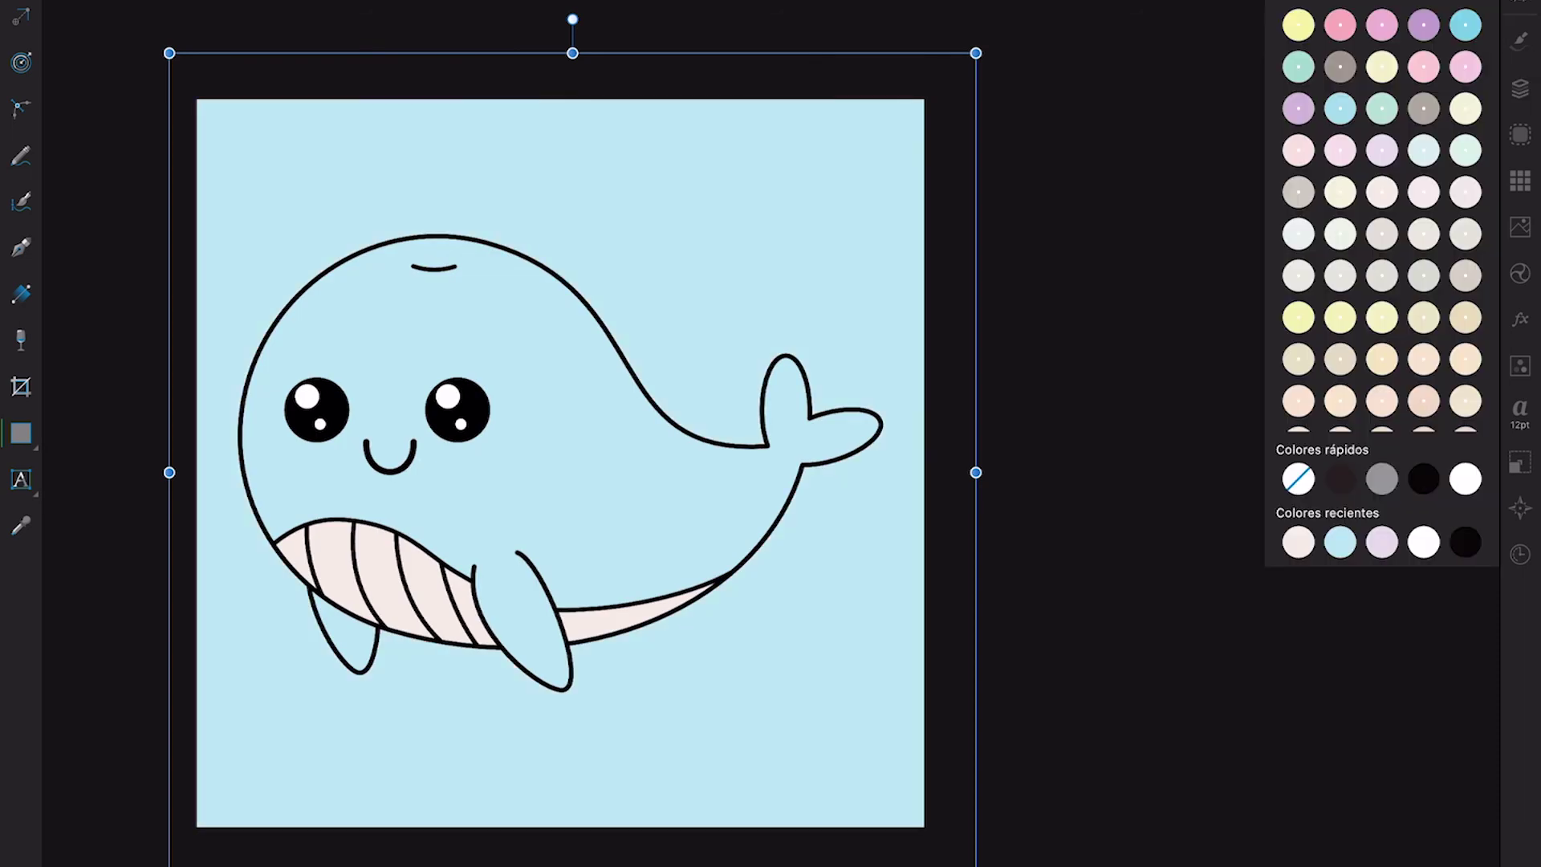
# Step: Tune the background's hue, lightness and saturation to a pale lilac
pyautogui.click(1521, 40)
pyautogui.moveTo(1362, 100); pyautogui.dragTo(1445, 100)
pyautogui.moveTo(1386, 38)
pyautogui.mouseDown()
pyautogui.moveTo(1362, 39)
pyautogui.moveTo(1470, 38)
pyautogui.mouseUp()
pyautogui.moveTo(1456, 163); pyautogui.dragTo(1461, 163)
pyautogui.moveTo(1397, 100); pyautogui.dragTo(1423, 100)
pyautogui.click(1521, 89)
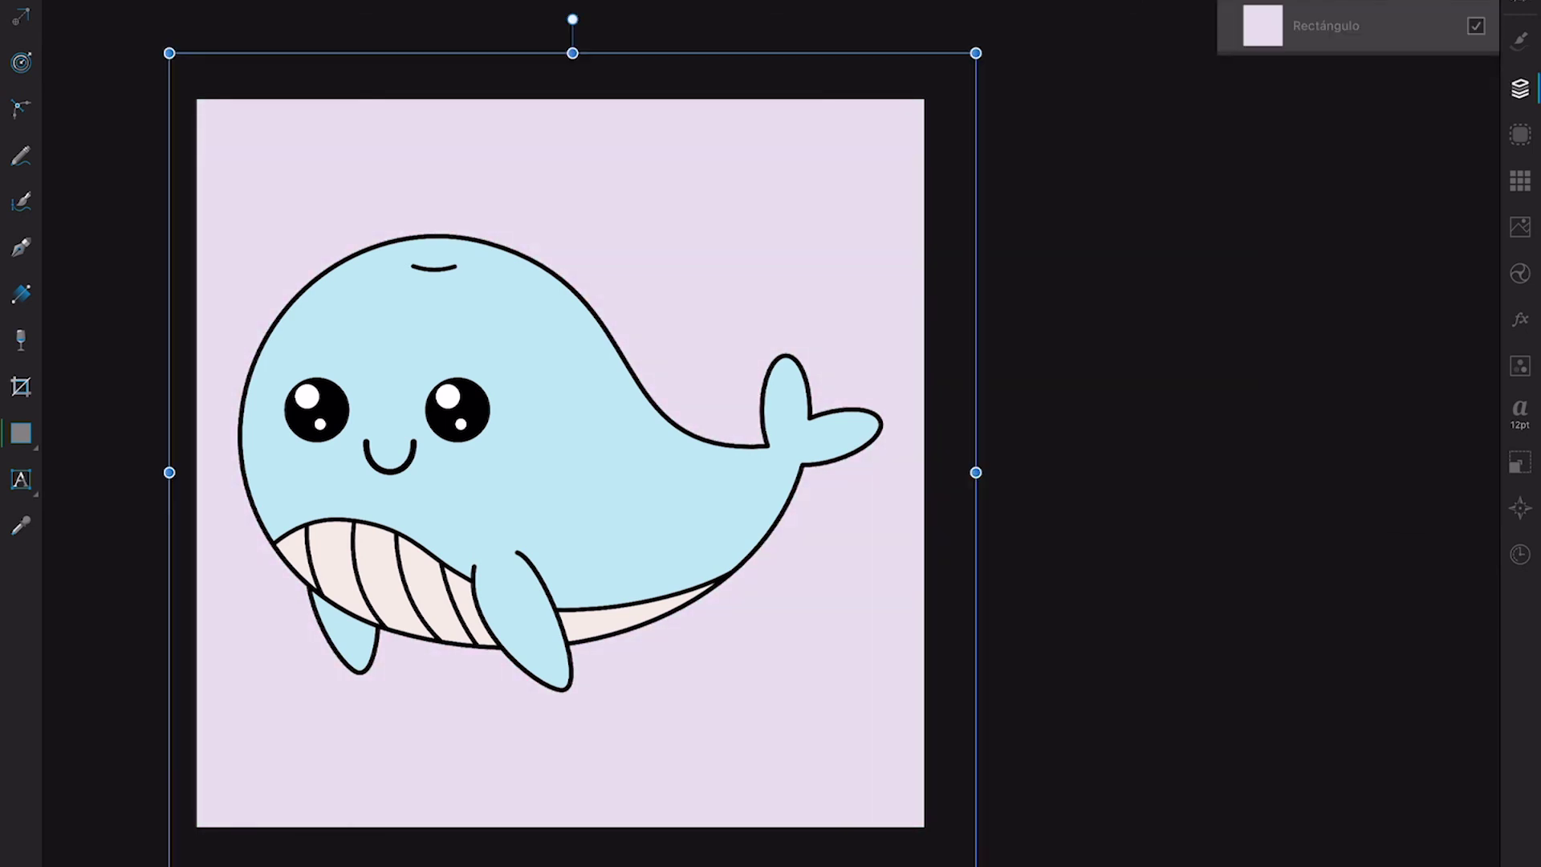